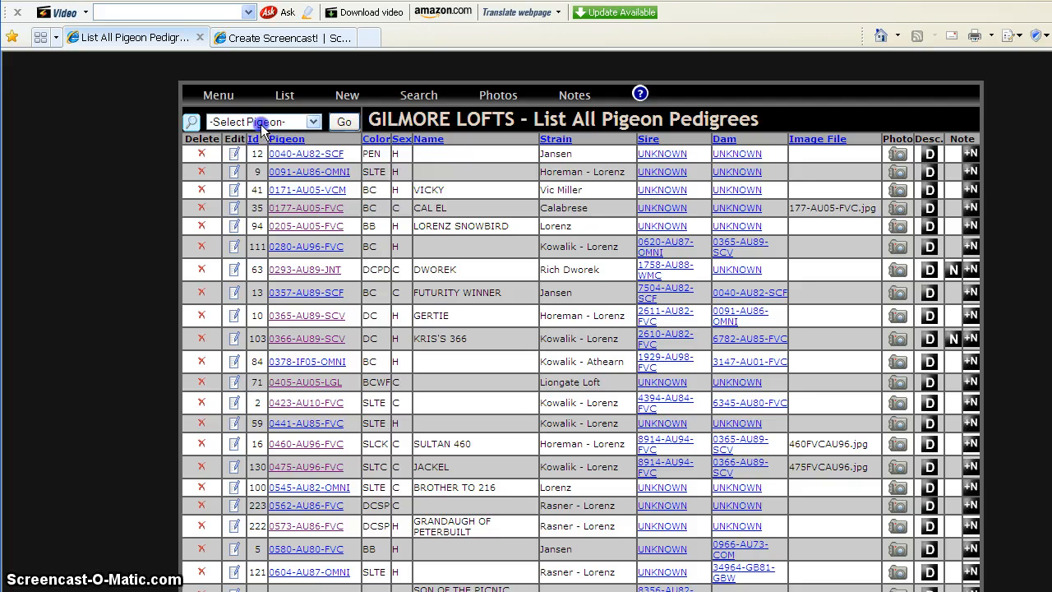
- Look through the existing band numbers in the pigeon selection list, back to 1070-AU90-FVC
click(256, 124)
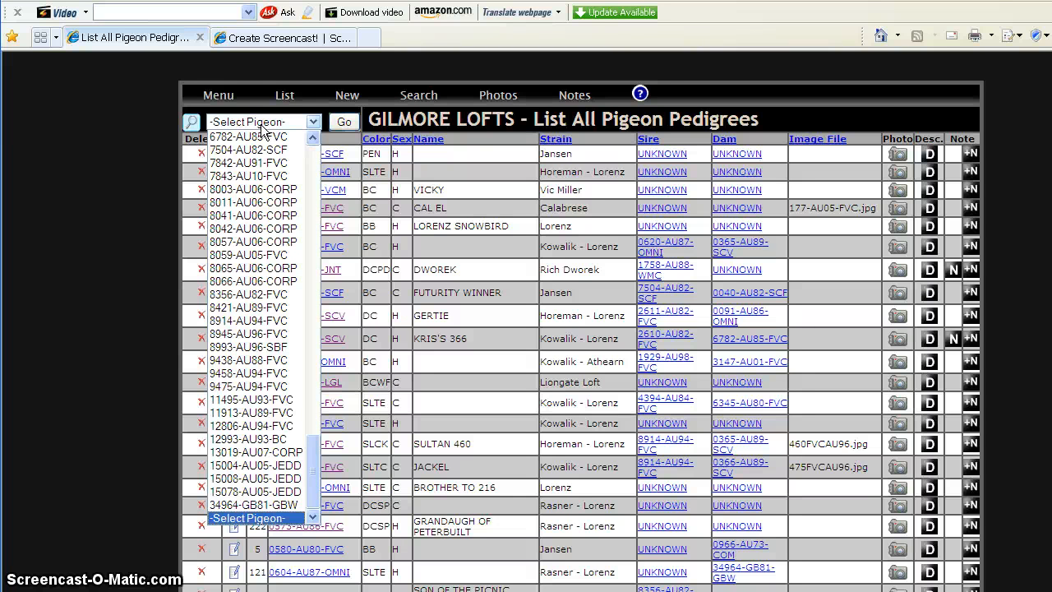
scroll(263, 132, up, 20)
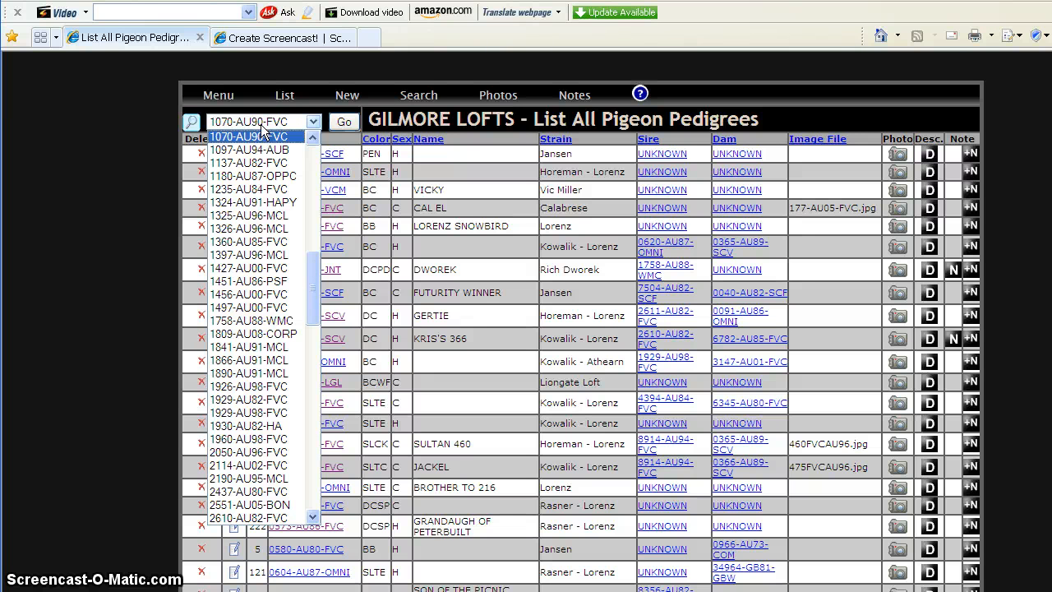
click(260, 125)
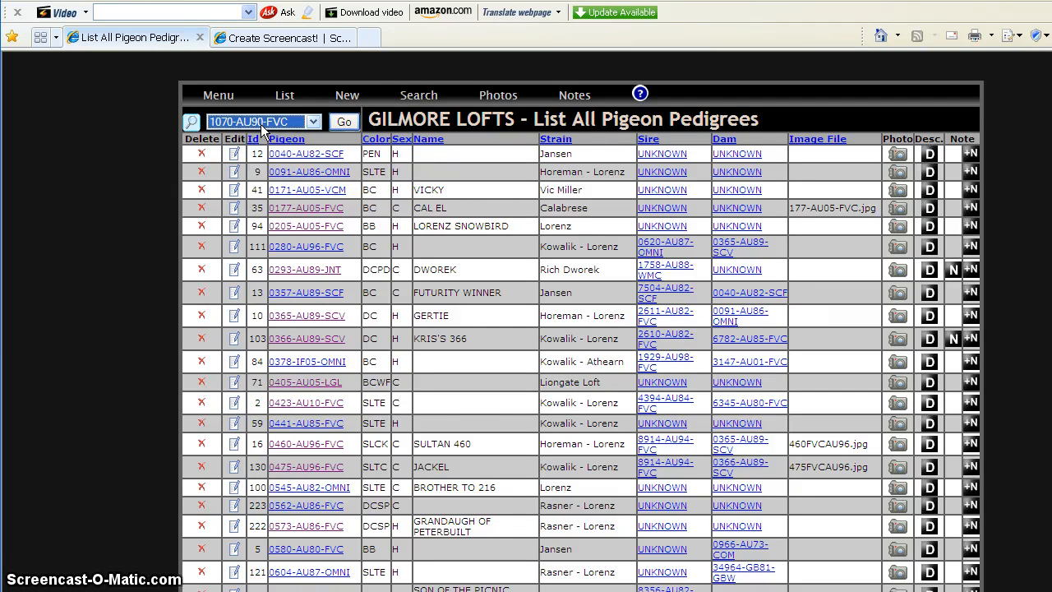
- Start a new bird pedigree with band number 1063, organization AU, year 98 and club letters fvc
click(347, 95)
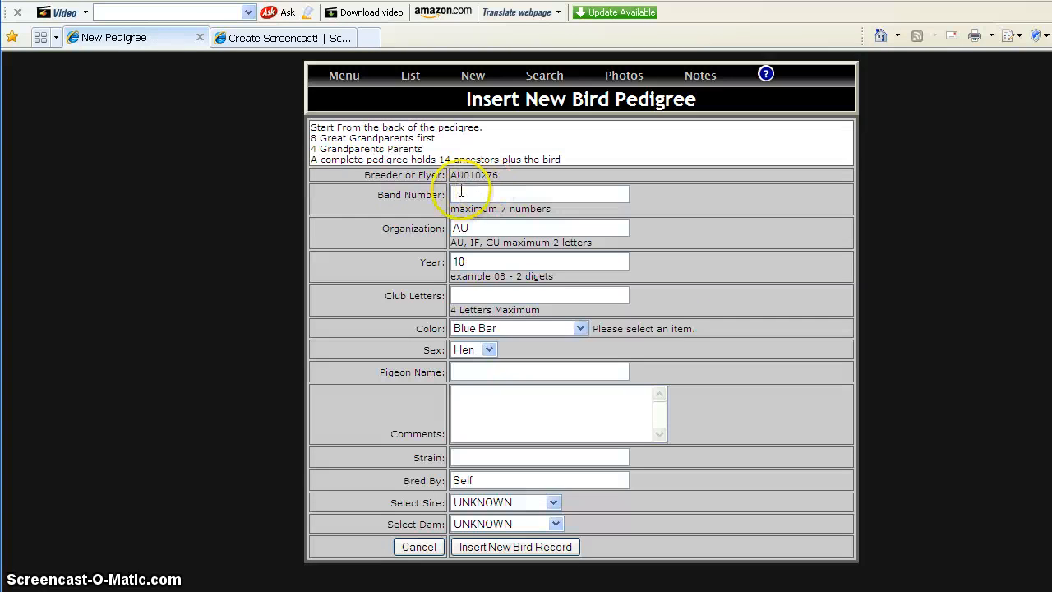
click(461, 193)
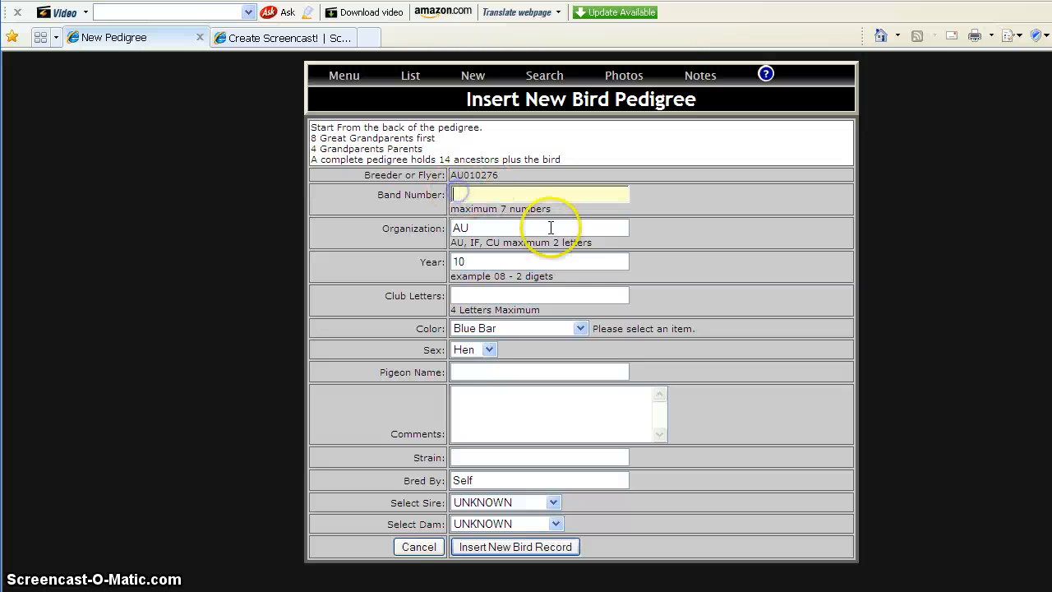
text(1063)
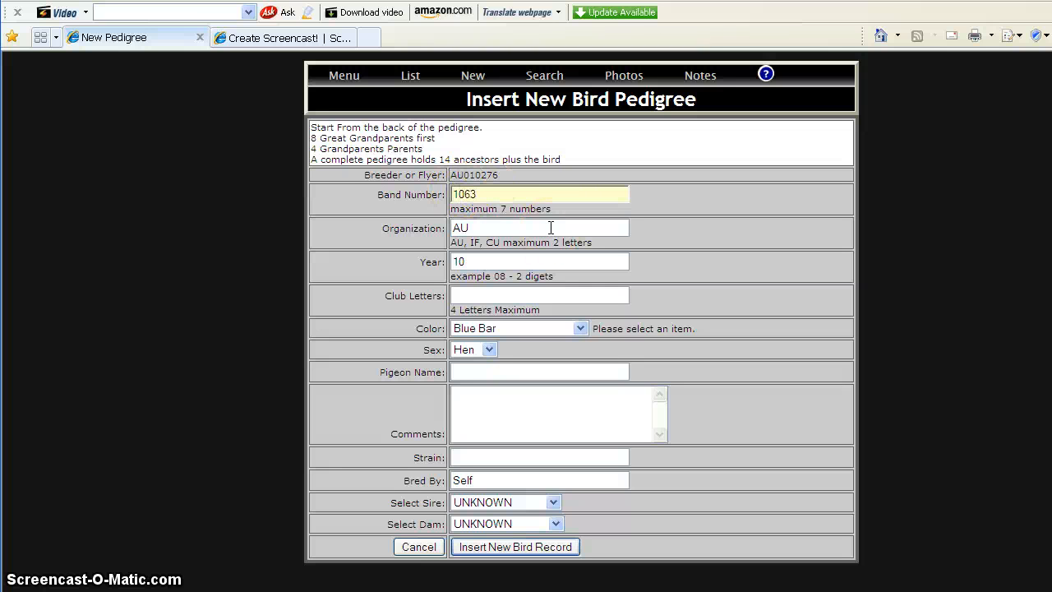
key(Tab)
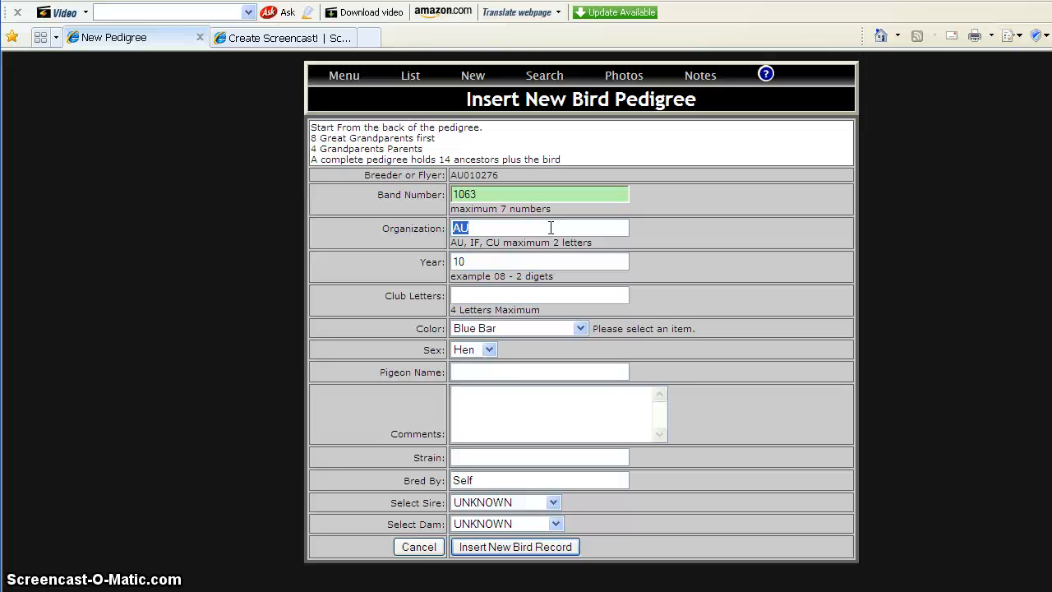
key(Tab)
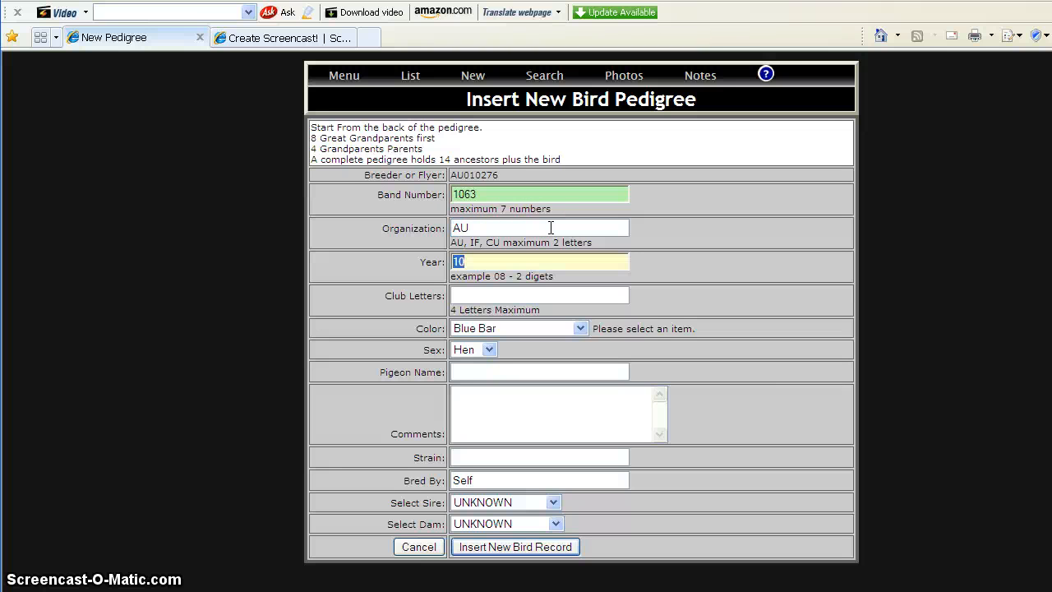
text(98)
key(Tab)
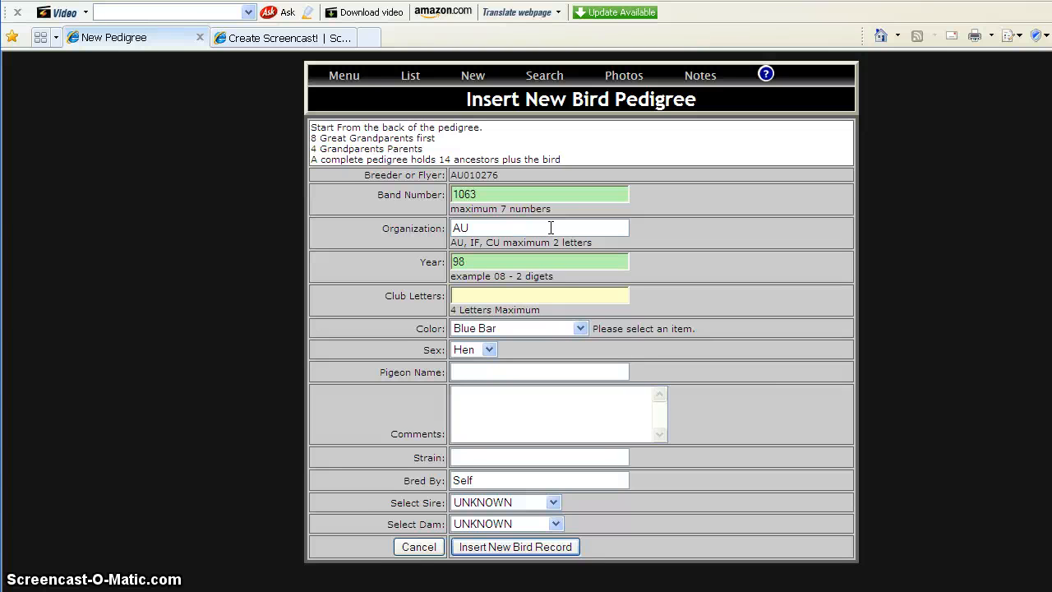
text(fvc)
key(Tab)
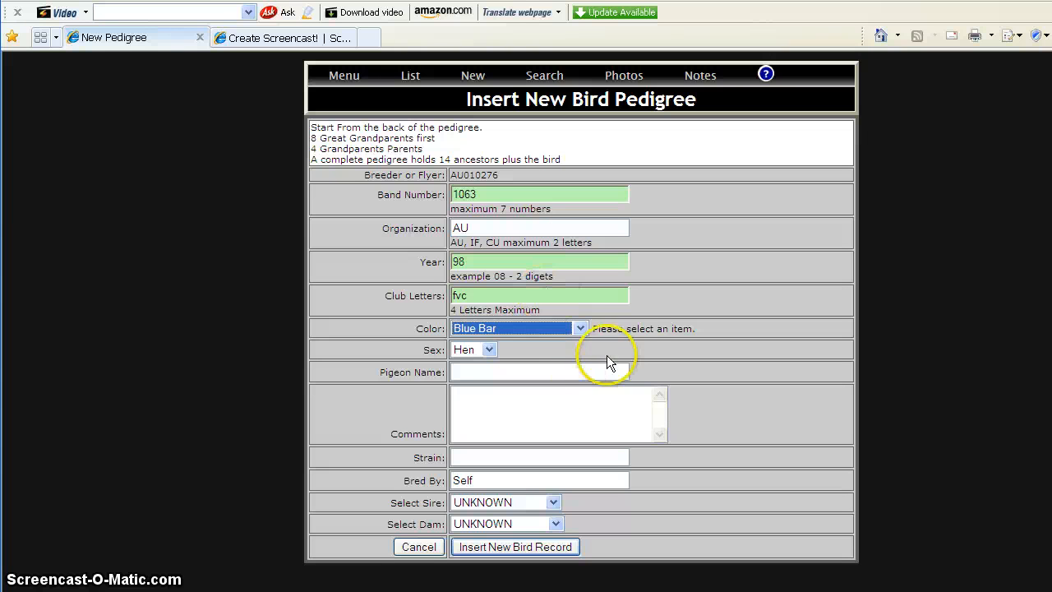
- Set the new bird's color to Blue Check
click(579, 328)
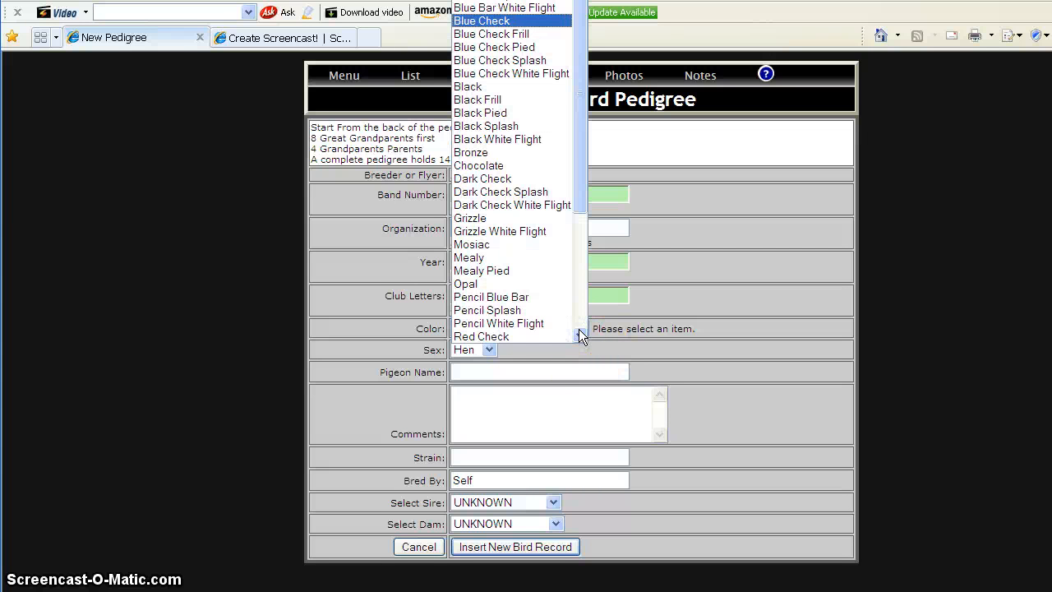
click(500, 23)
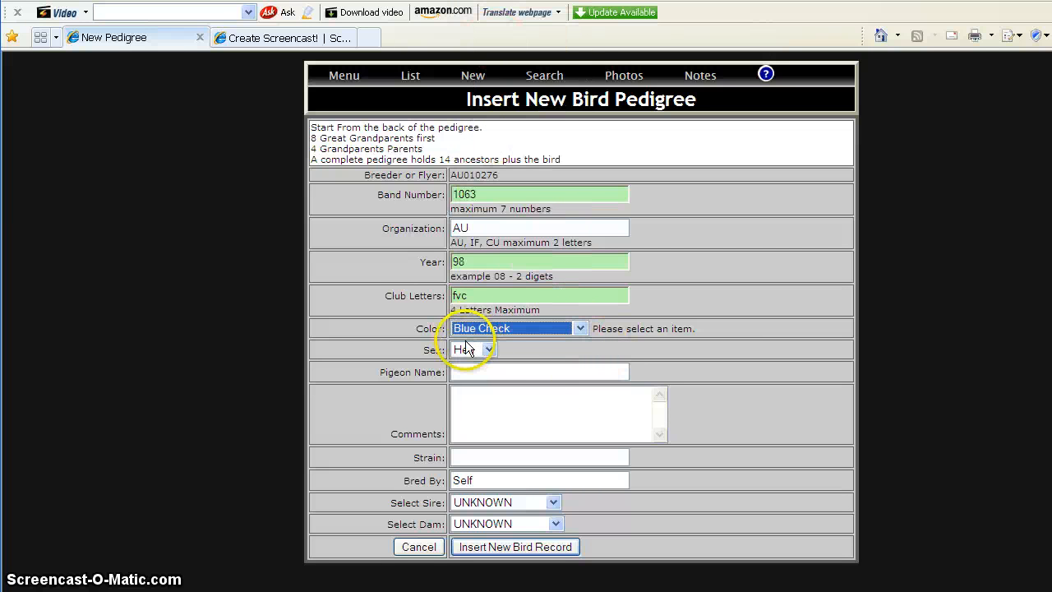
click(461, 389)
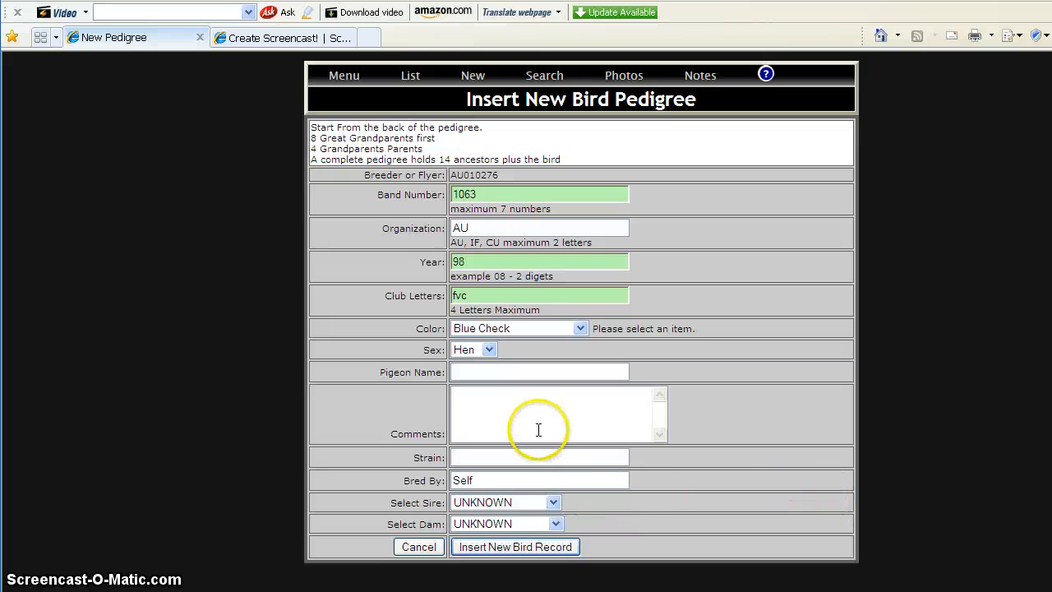
- Set the strain to the suggested entry Gilmore and insert the new bird record
click(461, 458)
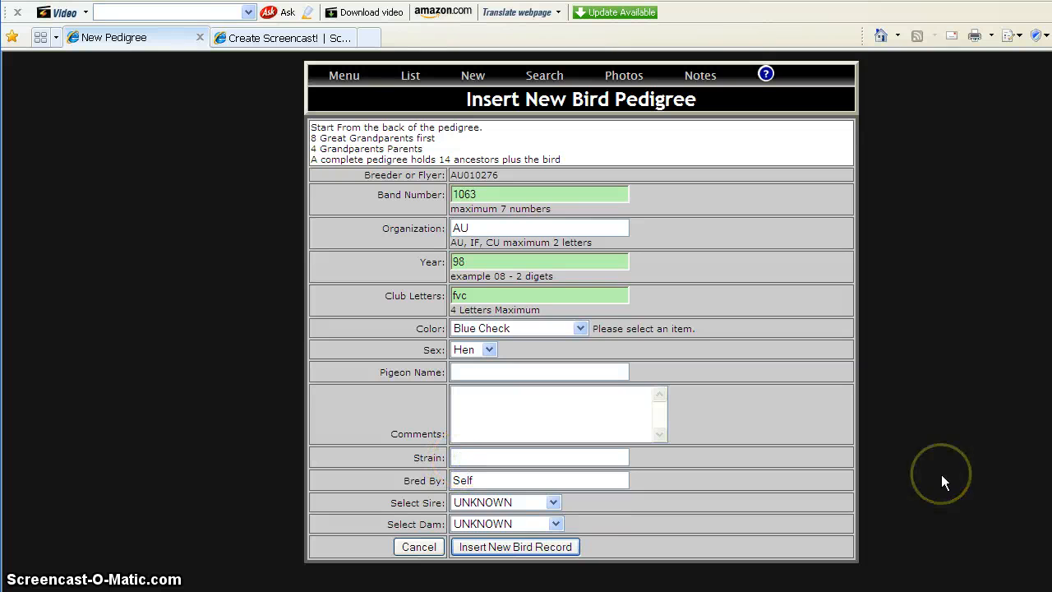
text(g)
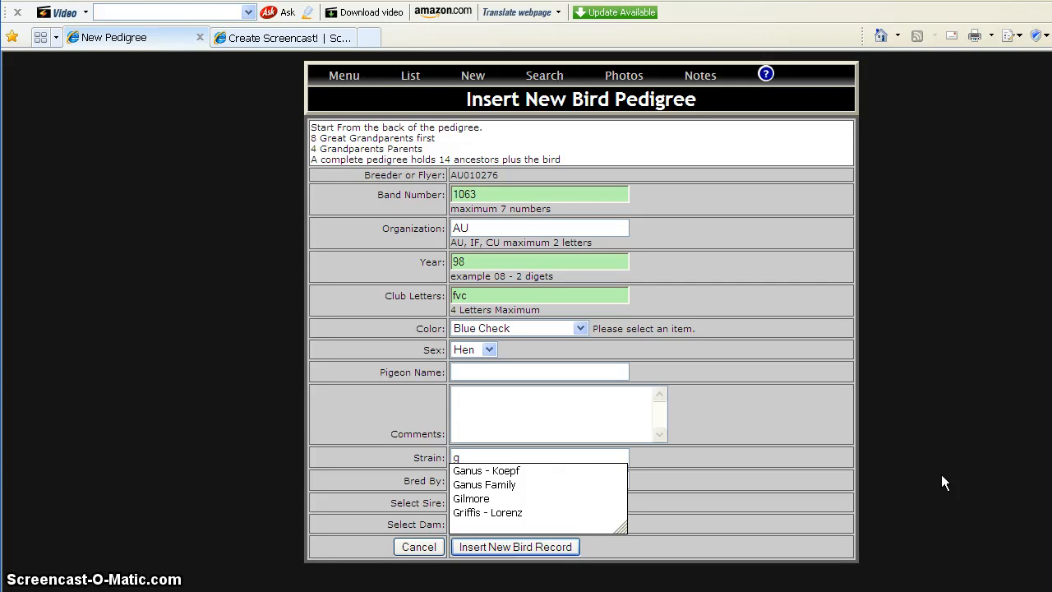
key(BackSpace)
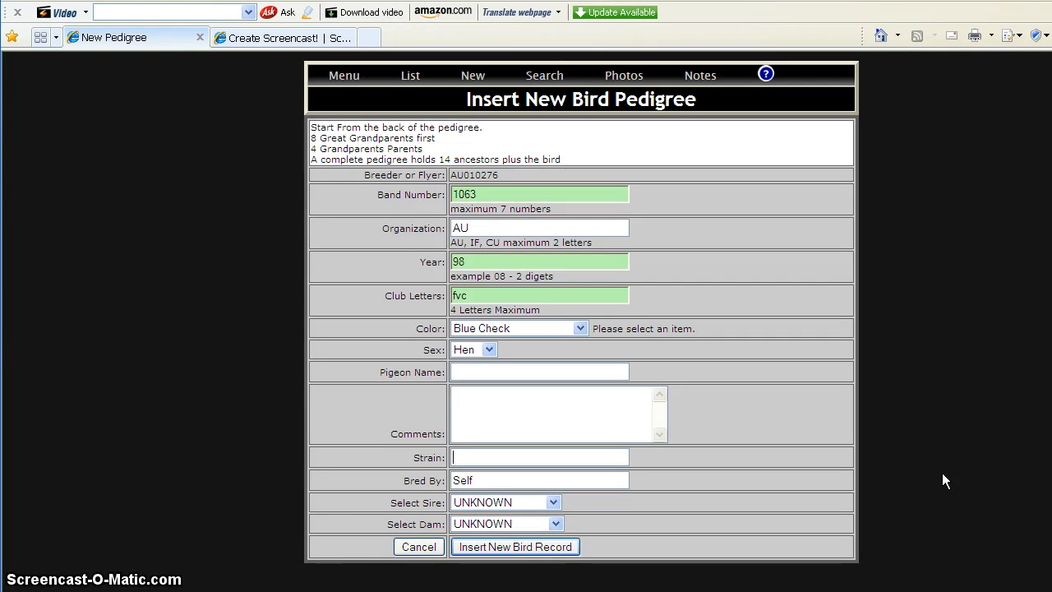
text(g)
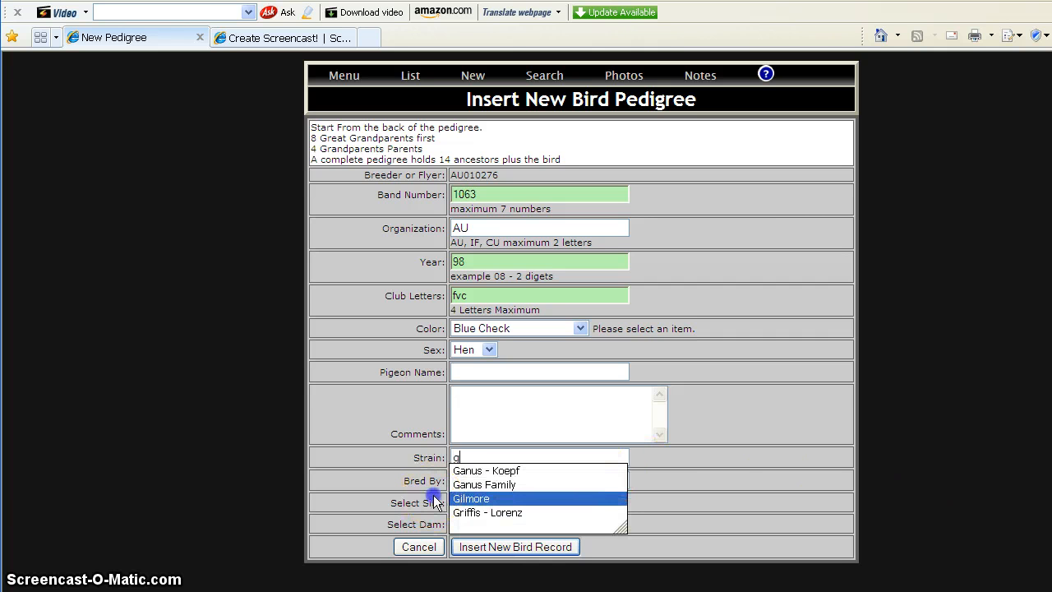
click(480, 499)
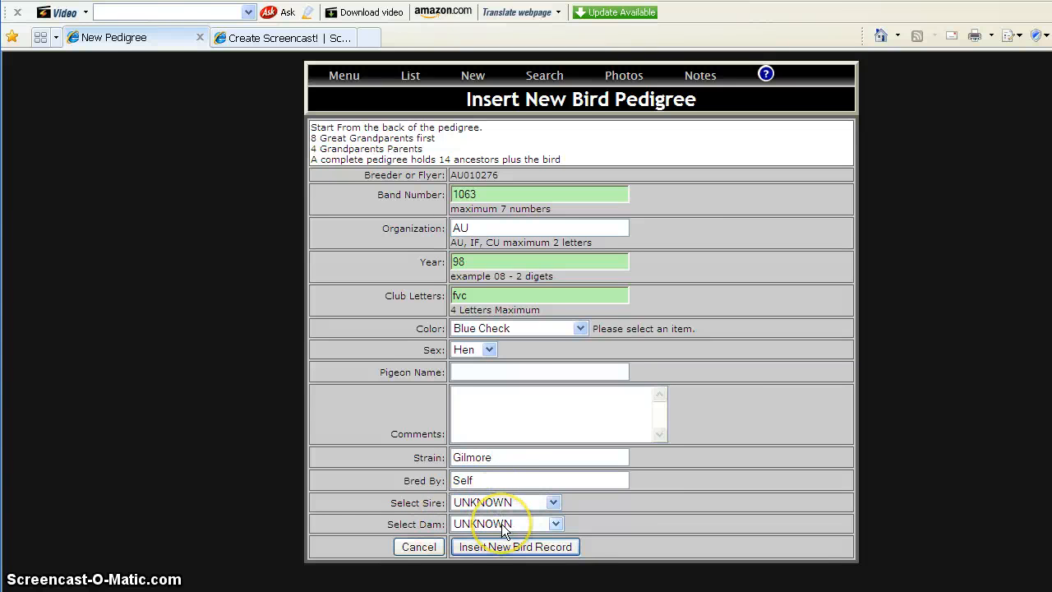
click(508, 549)
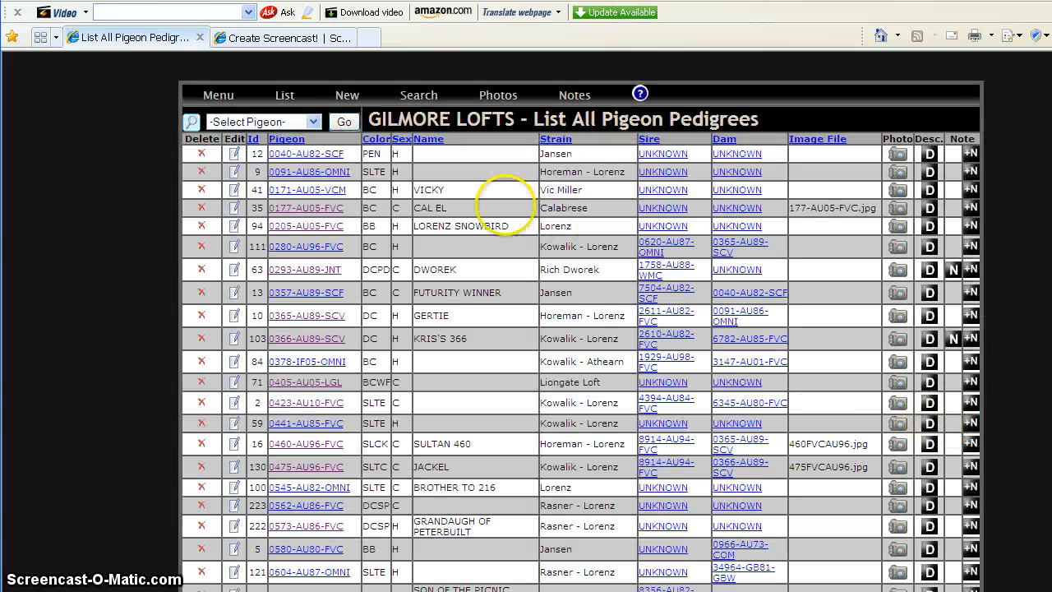
- Start another bird pedigree with band number 3129, organization AU, year 96 and club letters fhc
click(343, 100)
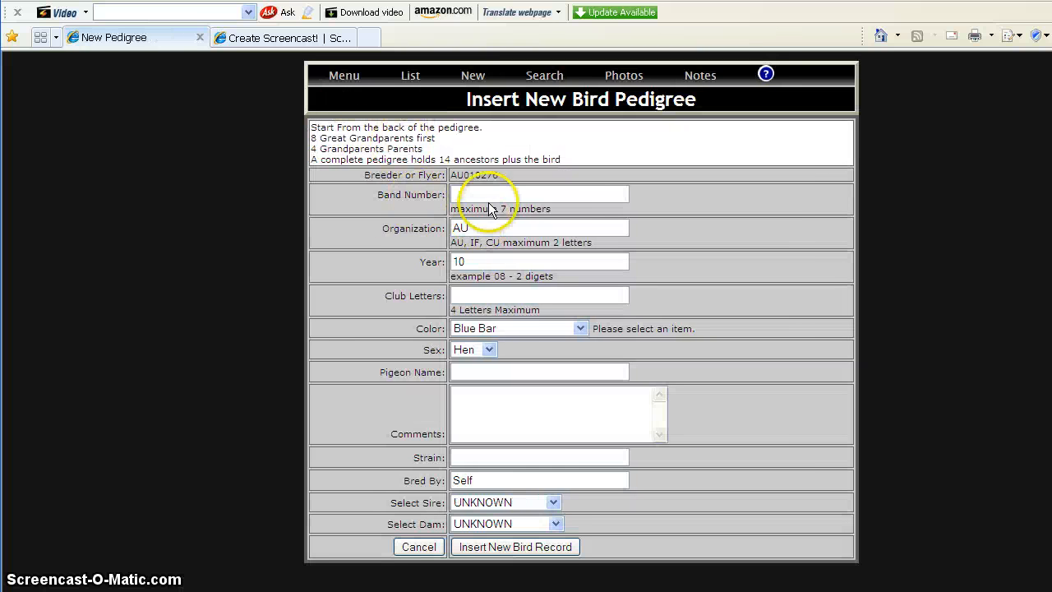
click(463, 194)
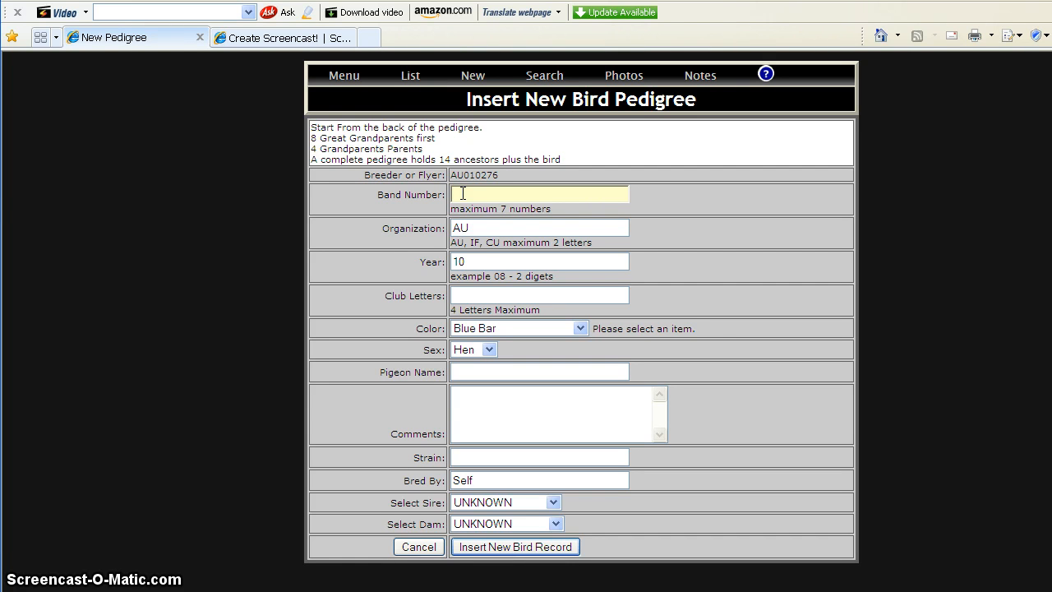
text(3129)
key(Tab)
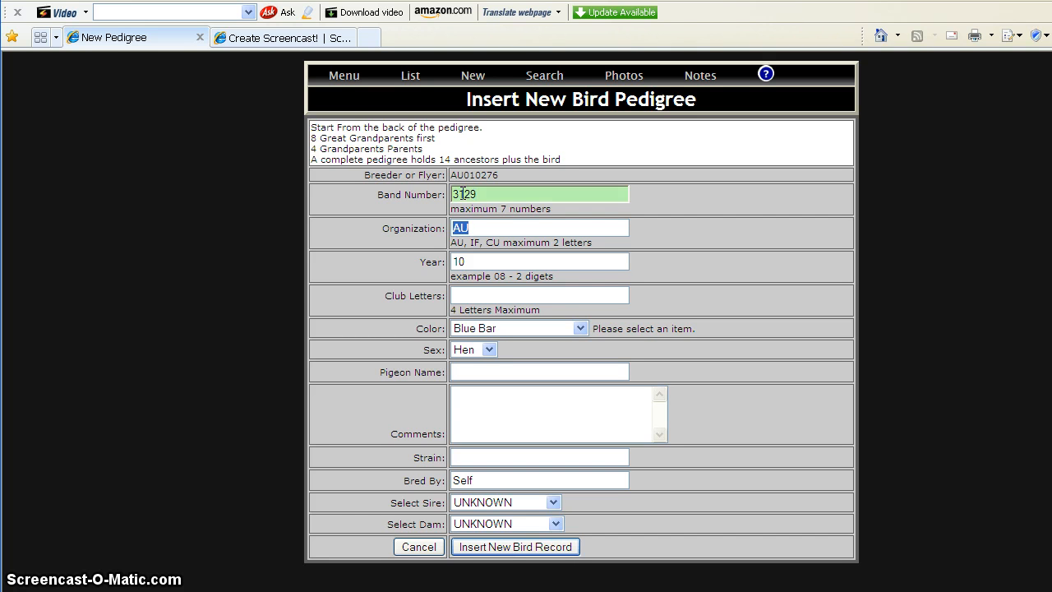
key(Tab)
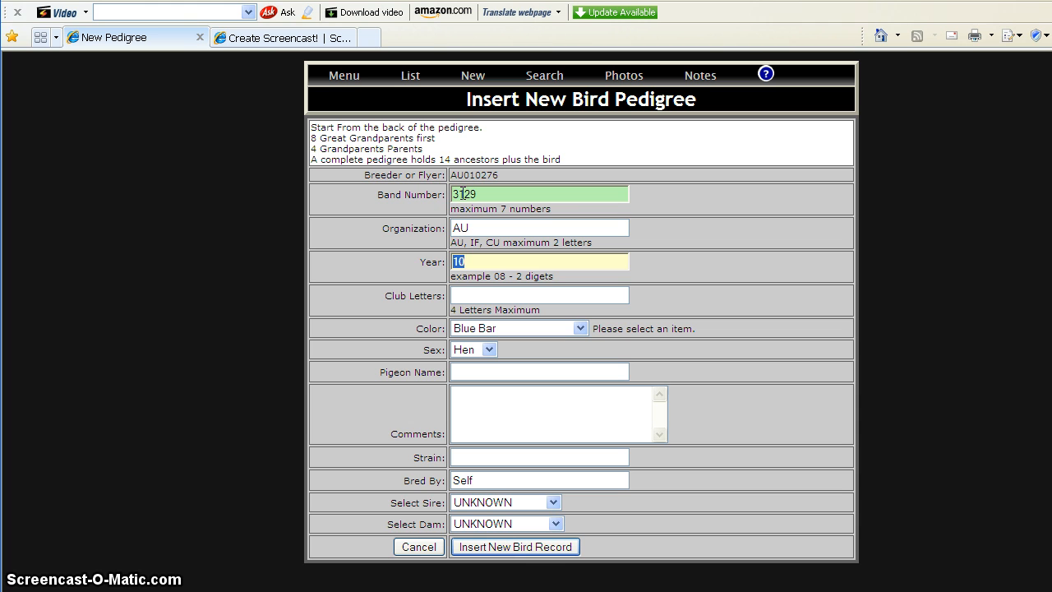
text(96)
key(Tab)
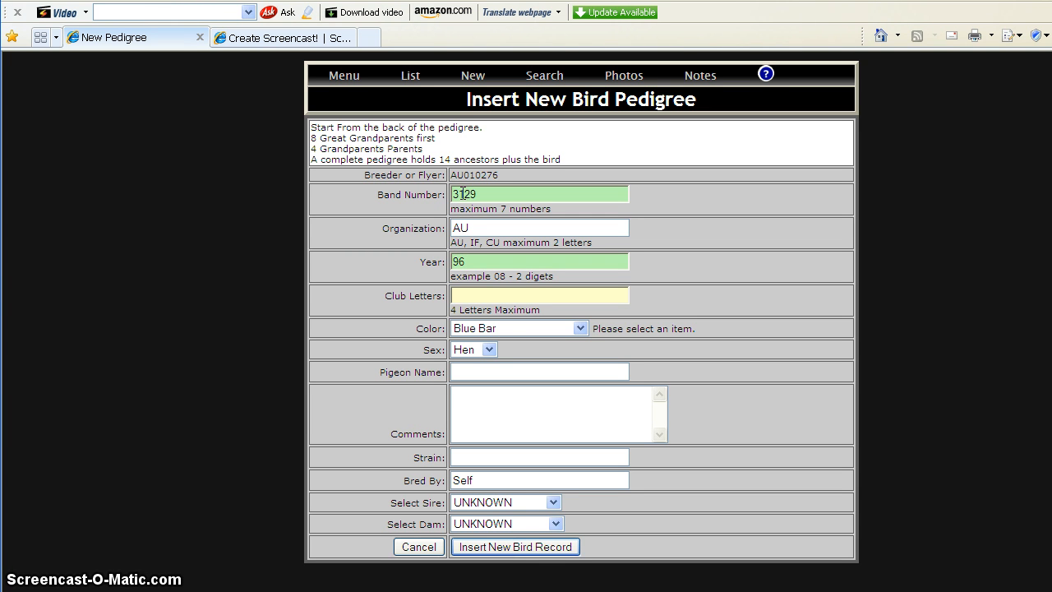
text(fhc)
key(Tab)
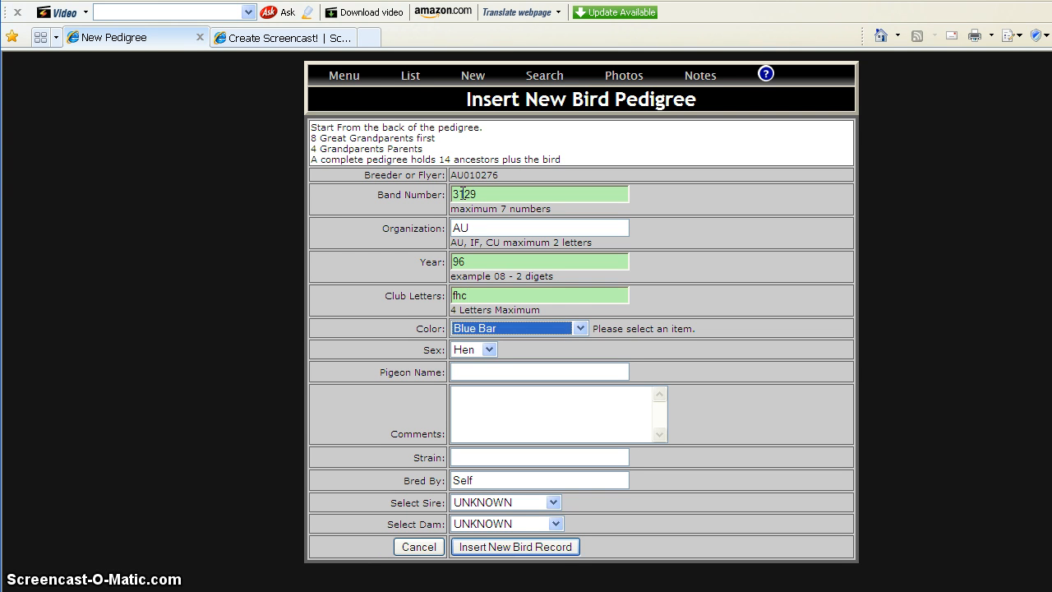
- Set the bird's color to Blue Check and its sex to Cock
key(d)
key(b)
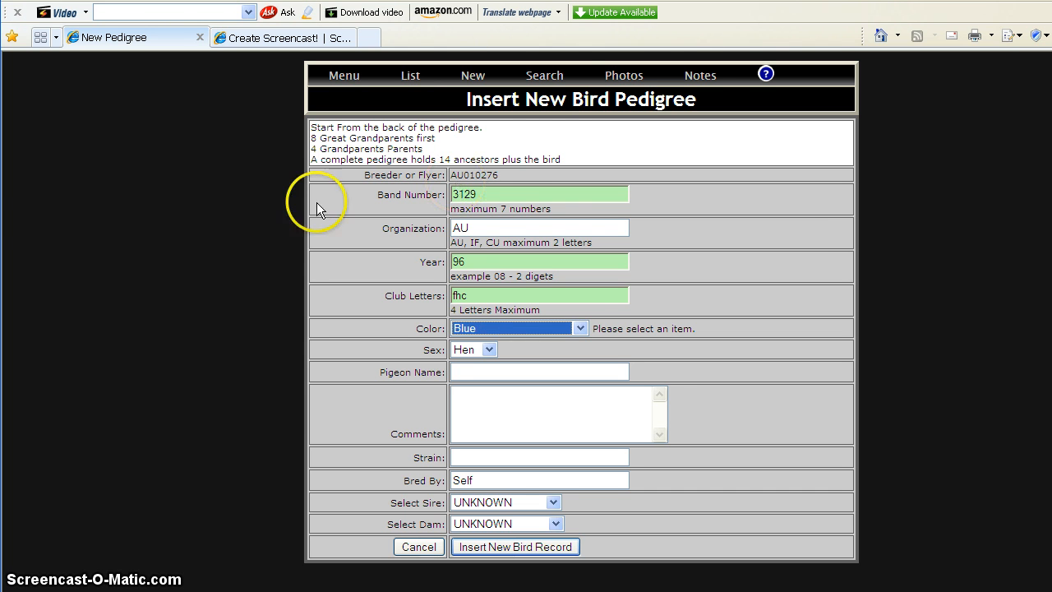
click(580, 328)
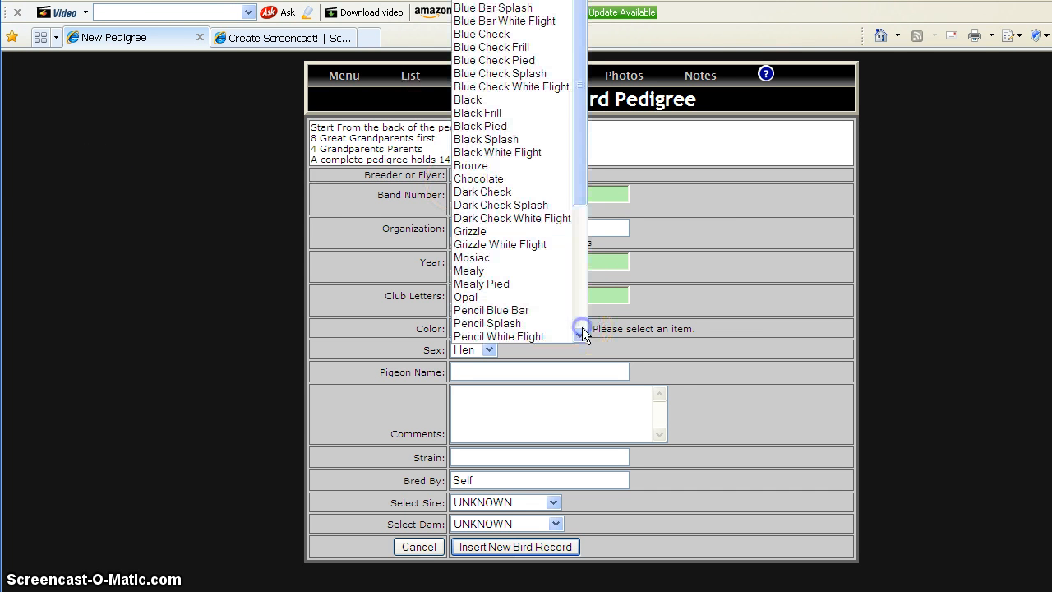
key(Up)
key(Return)
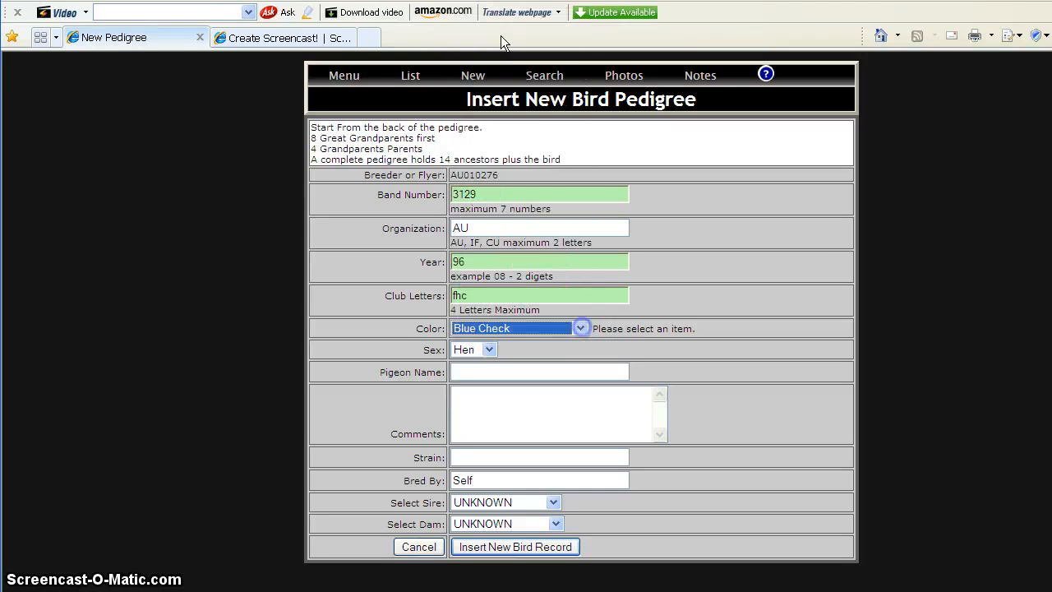
click(477, 352)
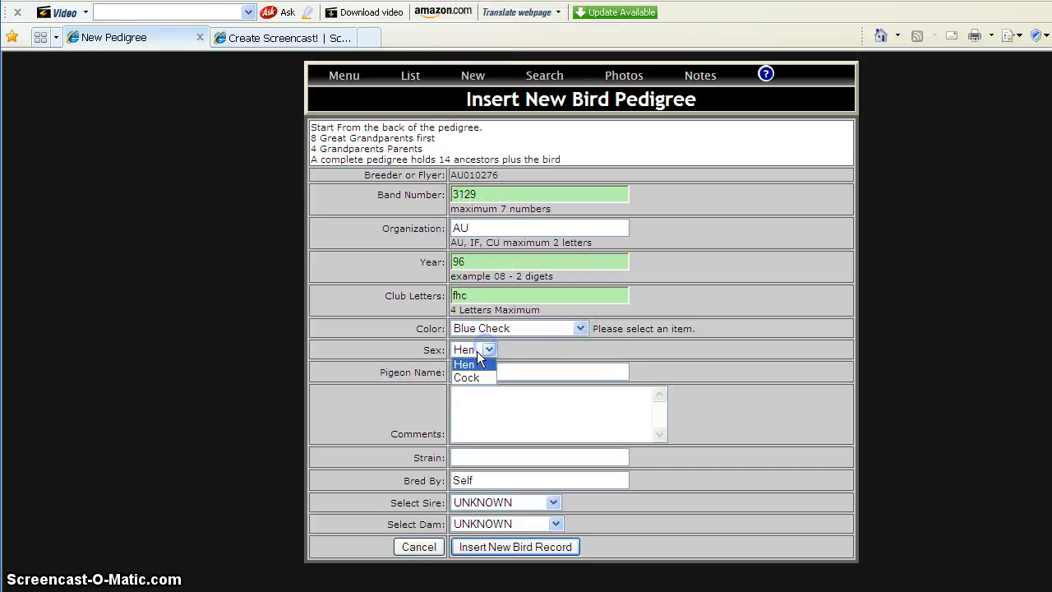
key(Down)
click(468, 375)
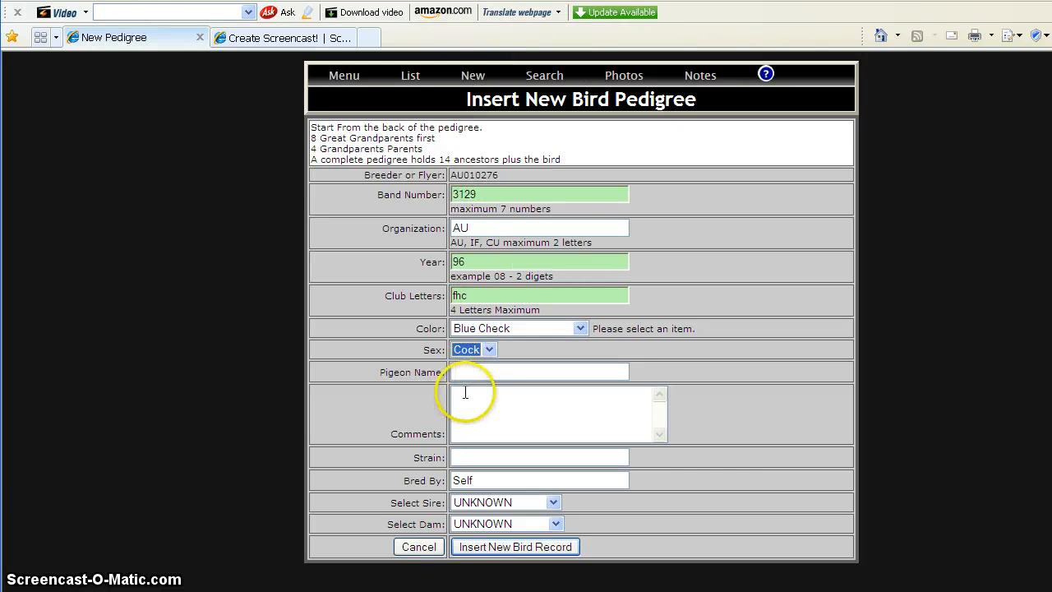
- Enter the comment "FHC Futurity prize winner." for the bird
click(464, 395)
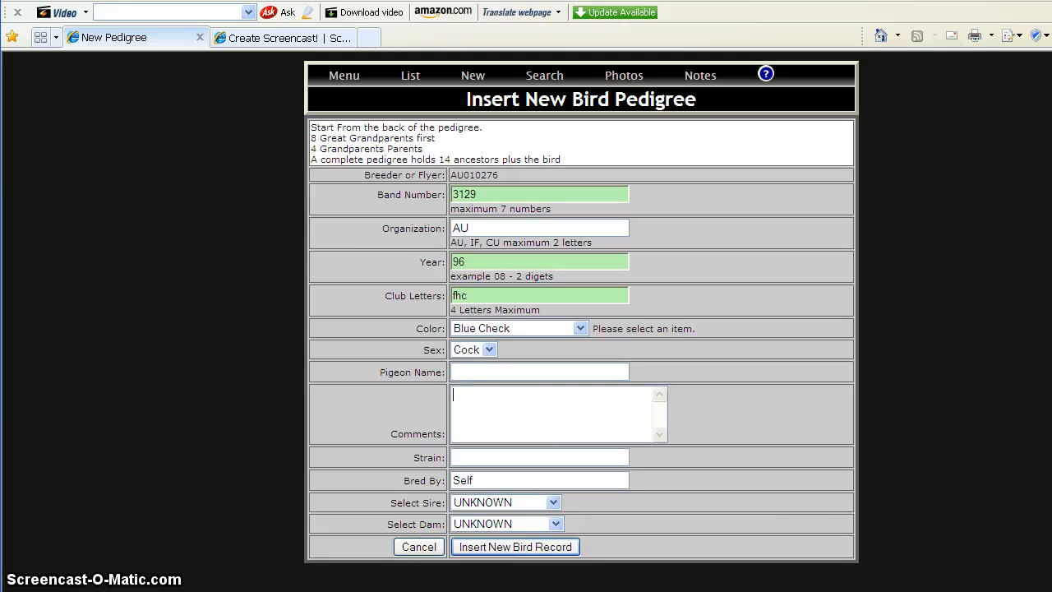
text(FHC Futurity prize winner.)
key(Tab)
- Set the bird's strain to Lorenz from the suggested strains starting with l
text(l)
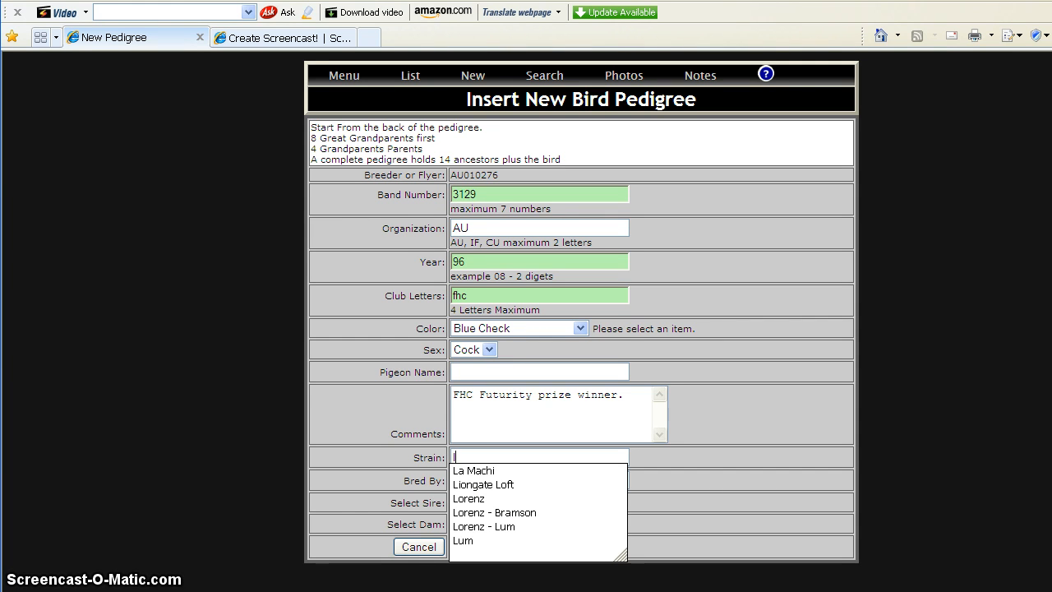
key(Down)
key(Down)
key(Down)
key(Down)
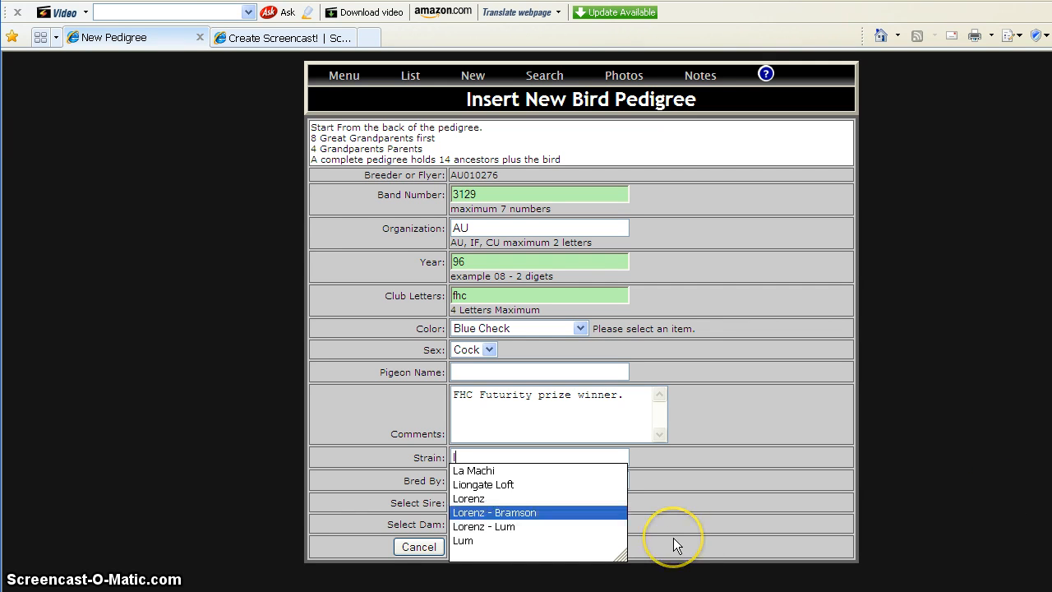
key(Up)
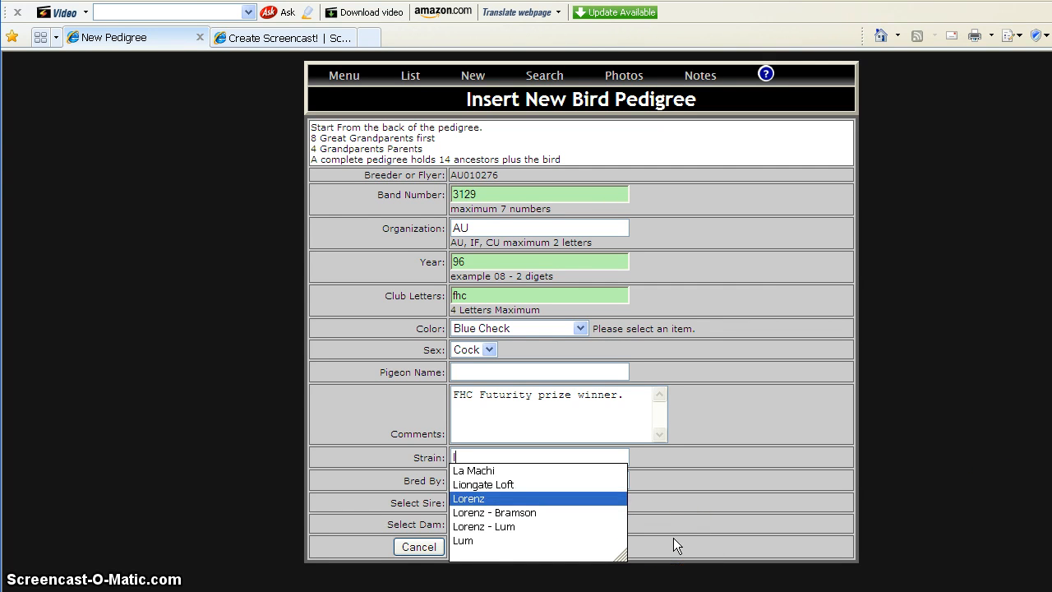
click(674, 539)
click(485, 450)
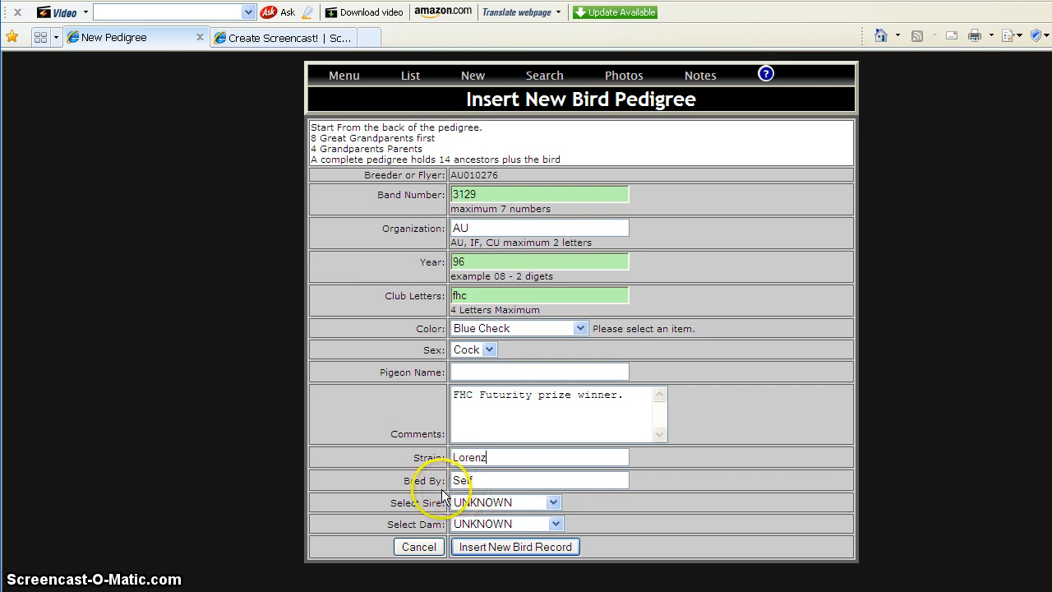
- Set the bird's sire to 4939-AU91-FVC and its dam to 1926-AU98-FVC, and insert the record
click(510, 504)
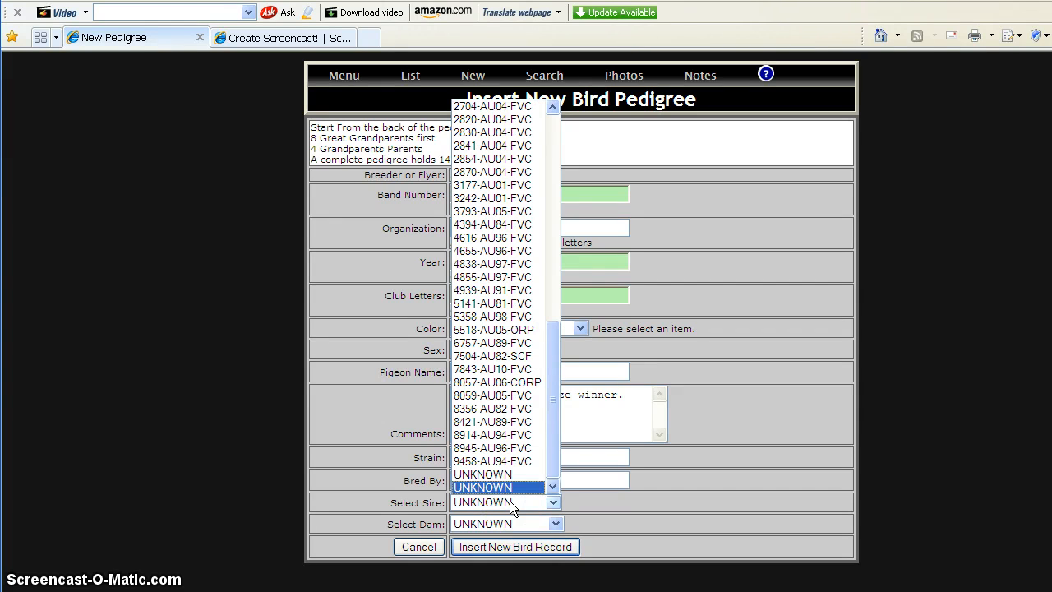
text(4939-AU91-FVC)
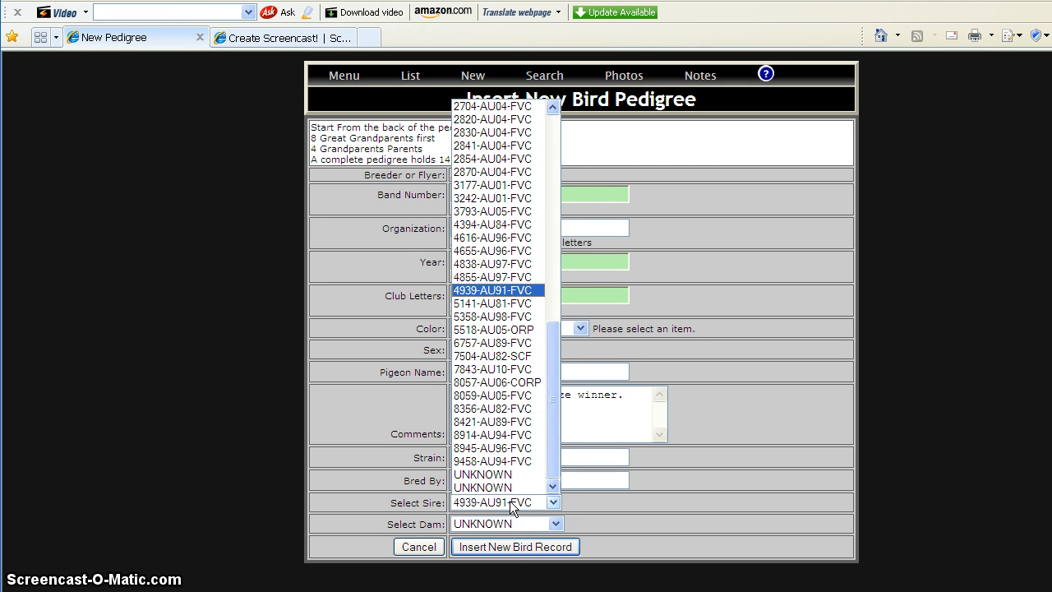
key(Tab)
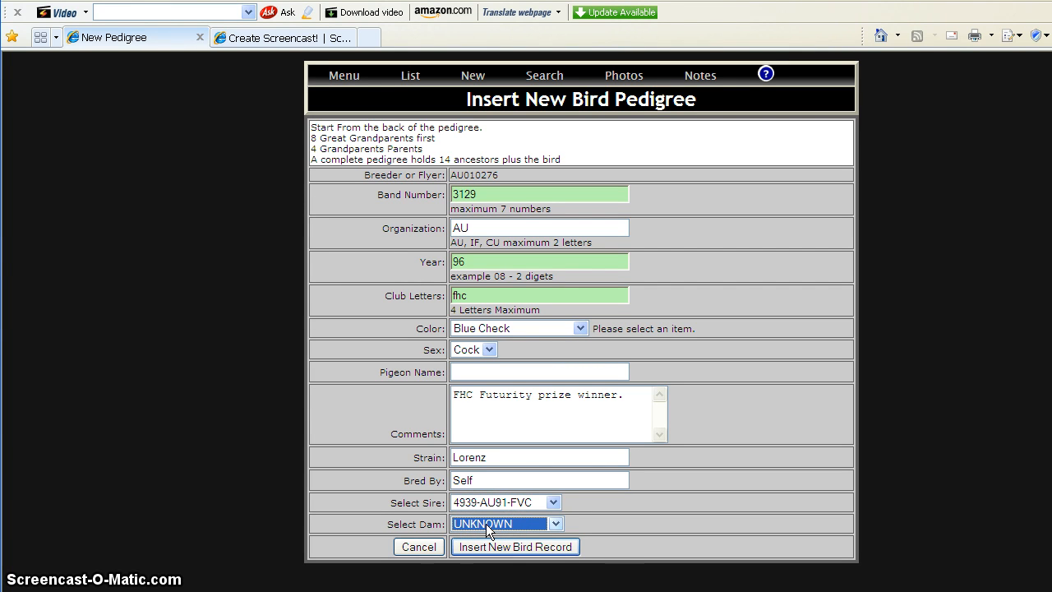
key(1)
key(Tab)
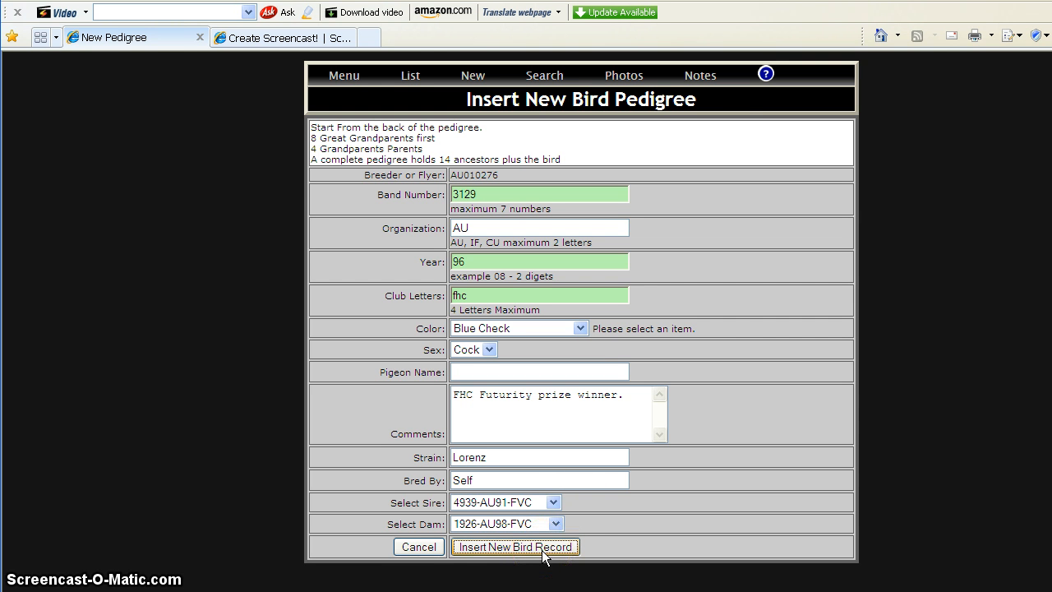
click(515, 547)
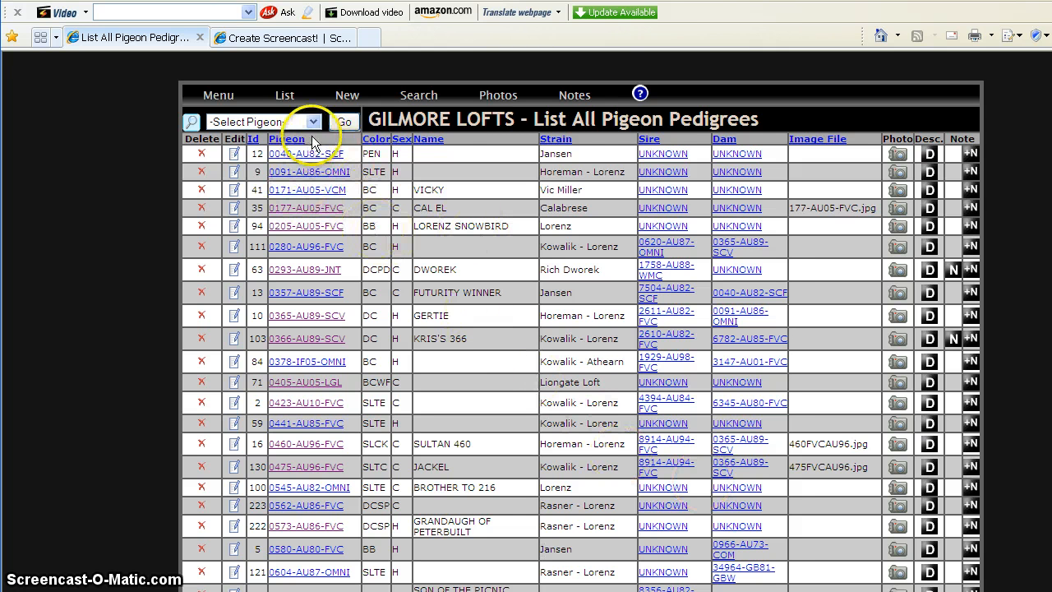
- Check the pigeon list for bands starting with 13, and start a new bird pedigree with band number 1355
click(257, 124)
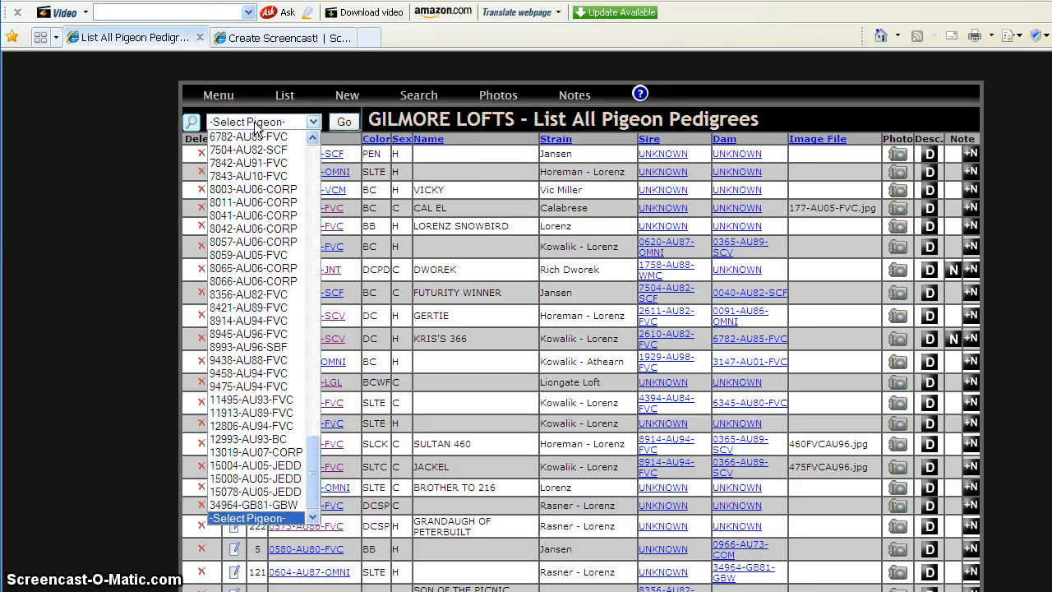
text(1324-AU91-HAPY)
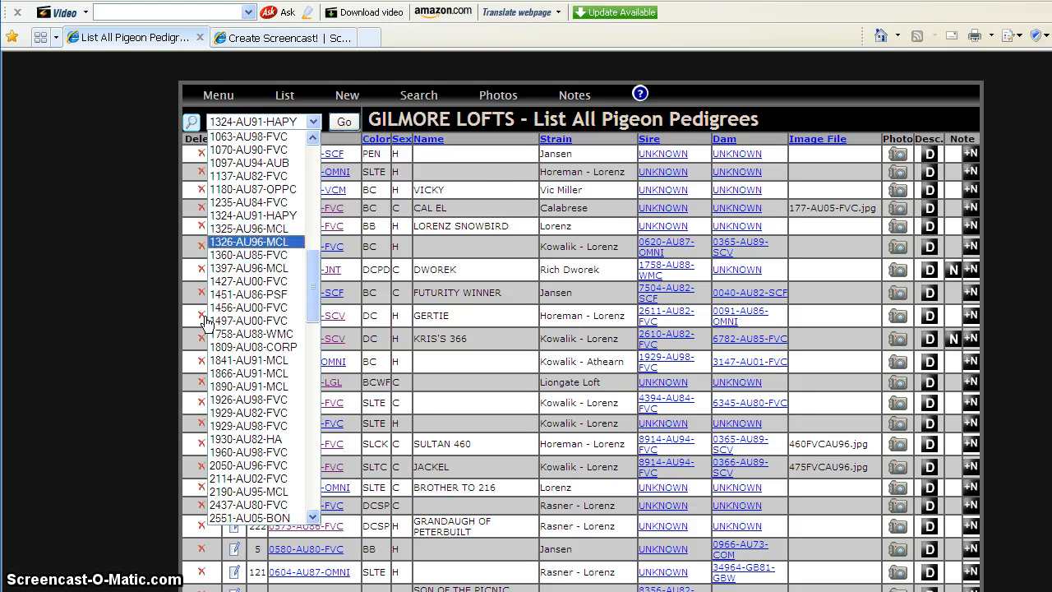
click(348, 93)
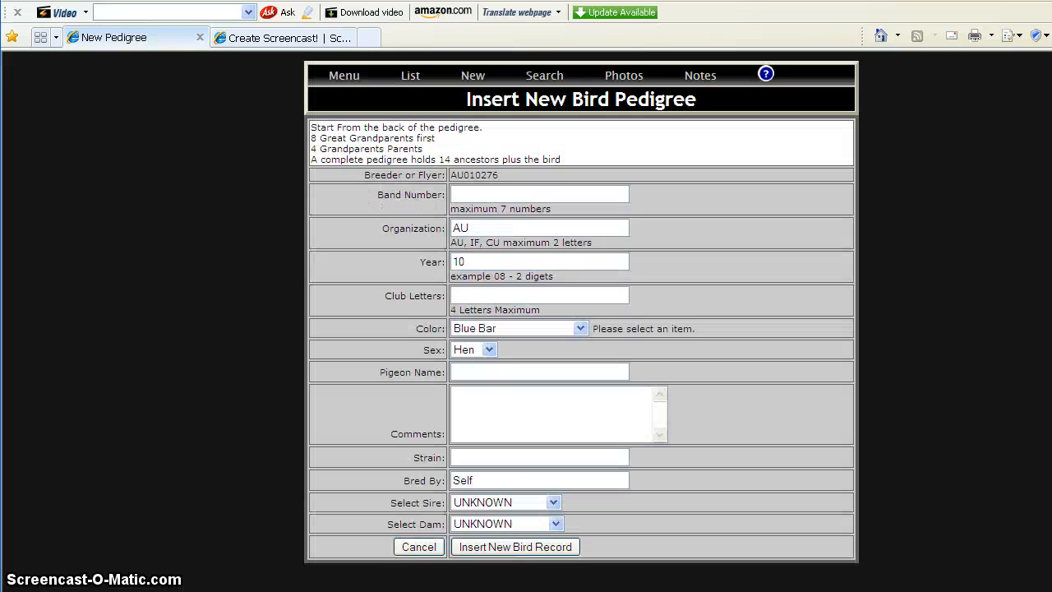
click(462, 195)
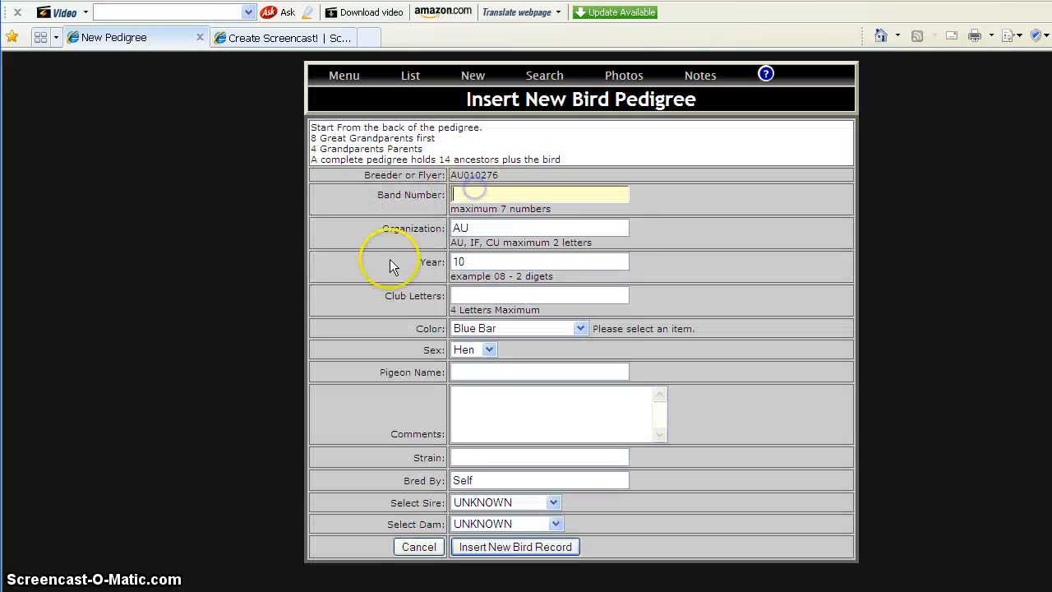
text(1355)
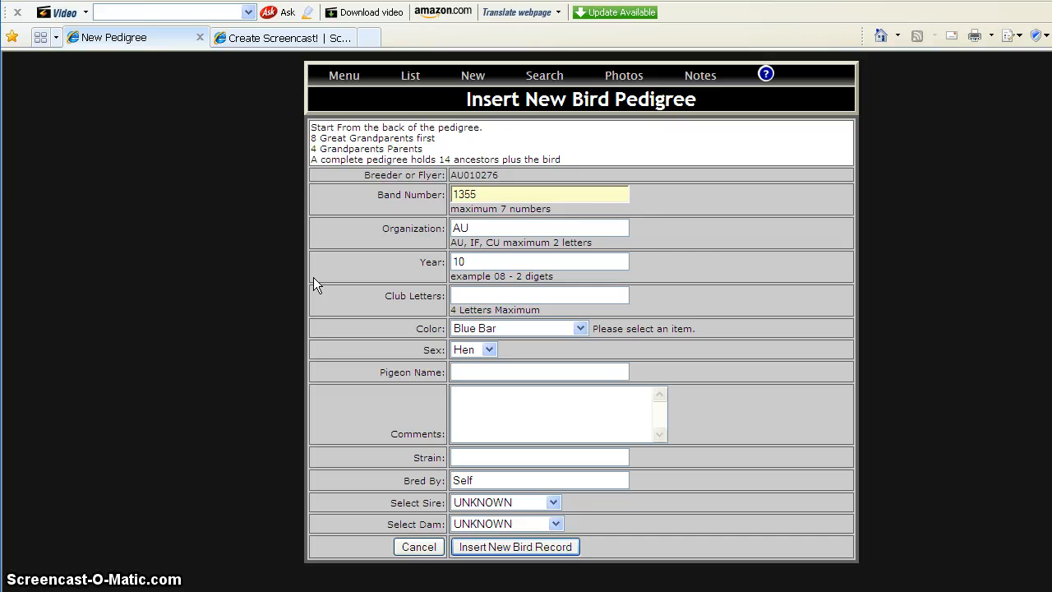
text(qa)
key(Tab)
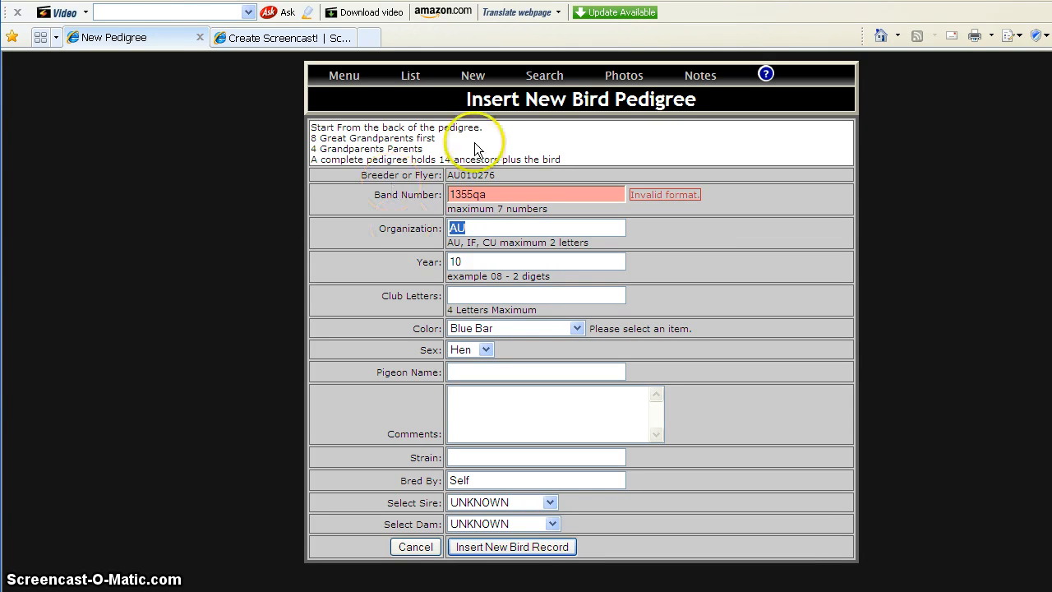
click(510, 194)
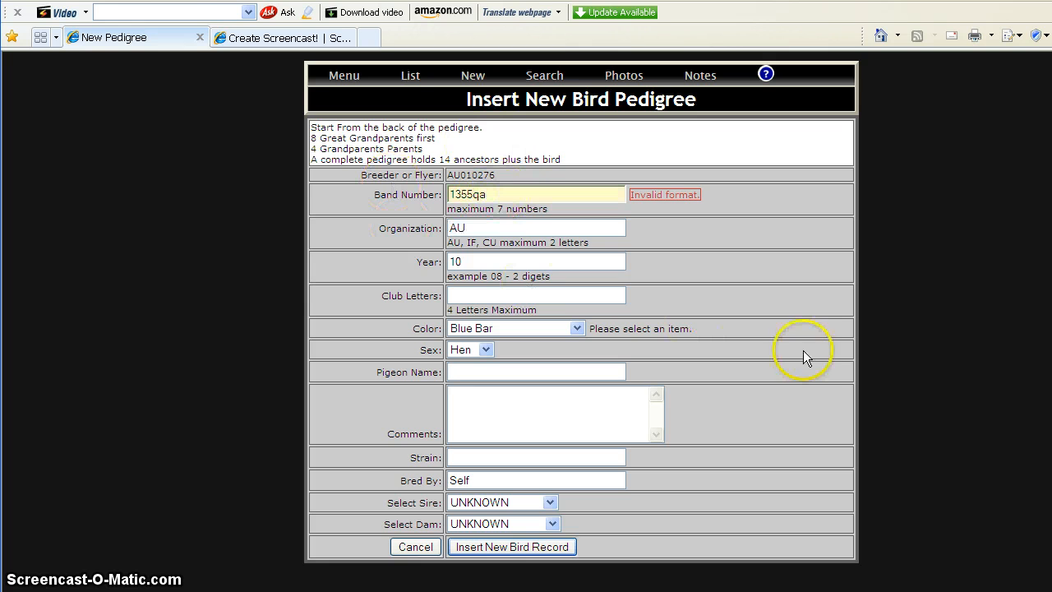
key(BackSpace)
key(BackSpace)
key(Tab)
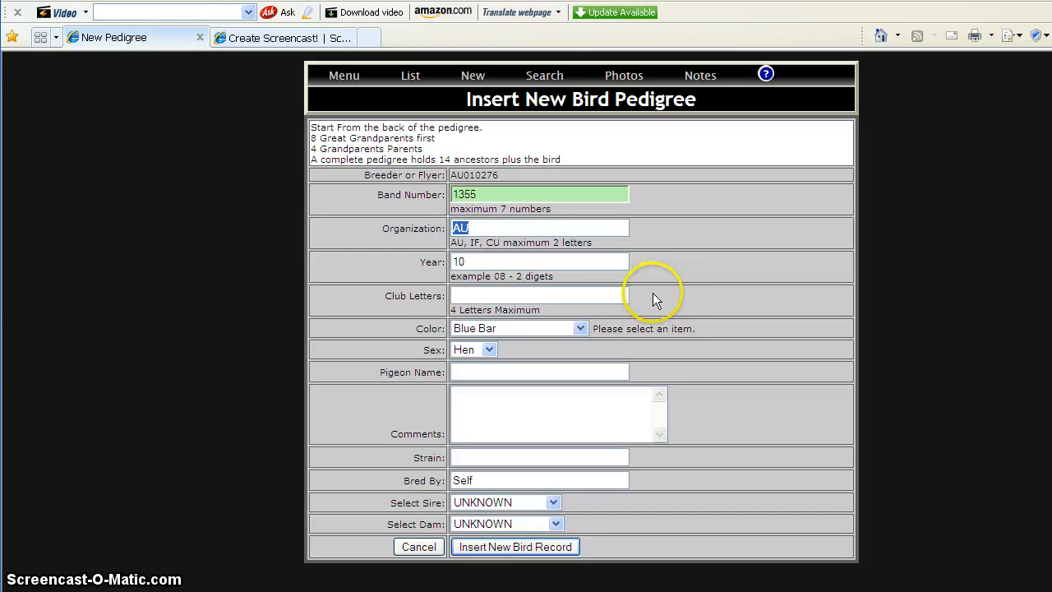
- Keep the organization AU and set the bird's year to 03 and its club letters to fvc
key(Tab)
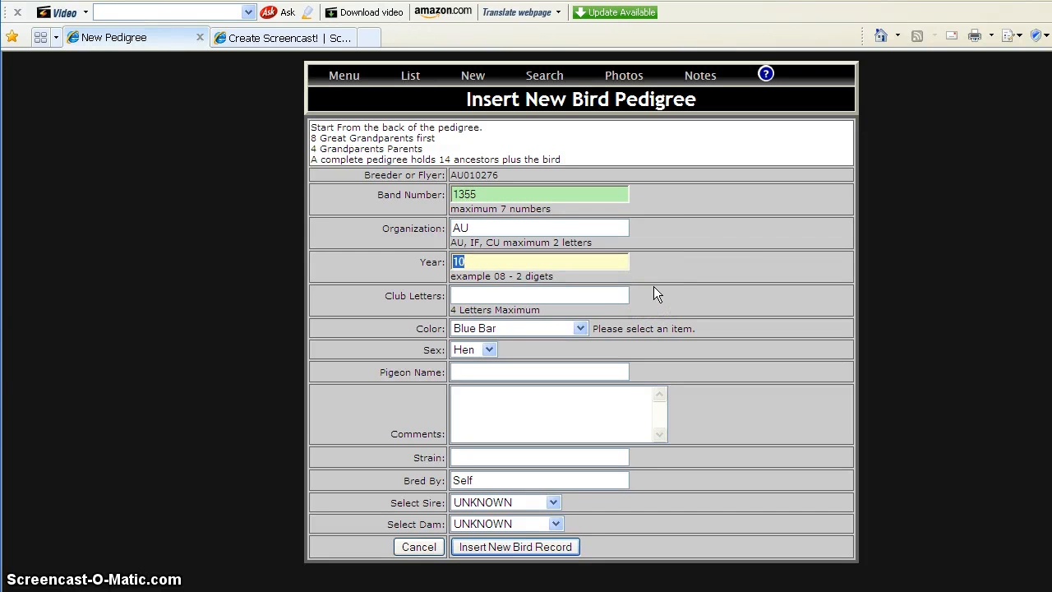
text(03)
key(Tab)
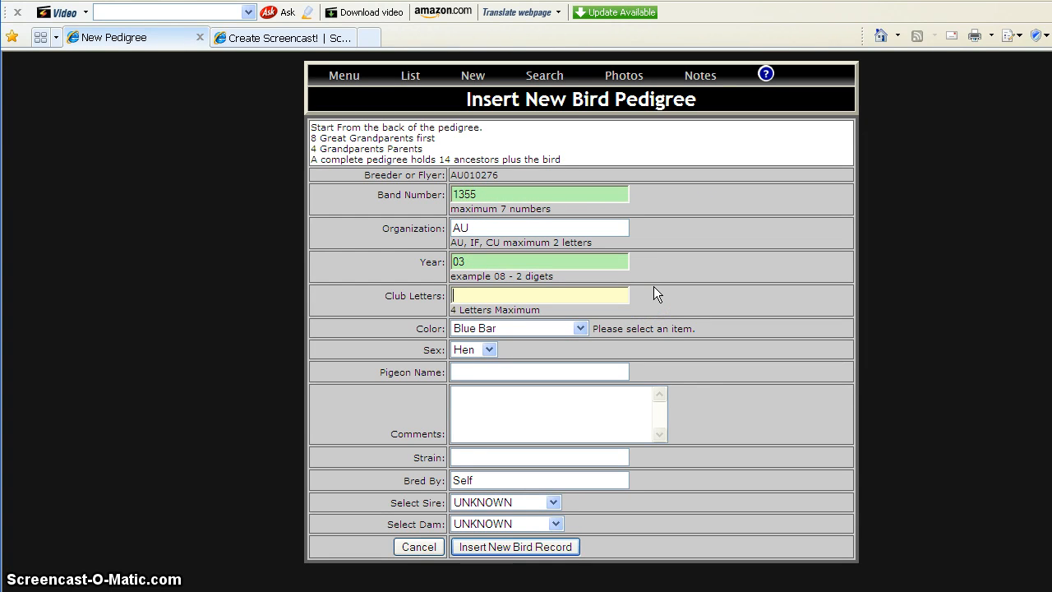
text(fvc)
key(Tab)
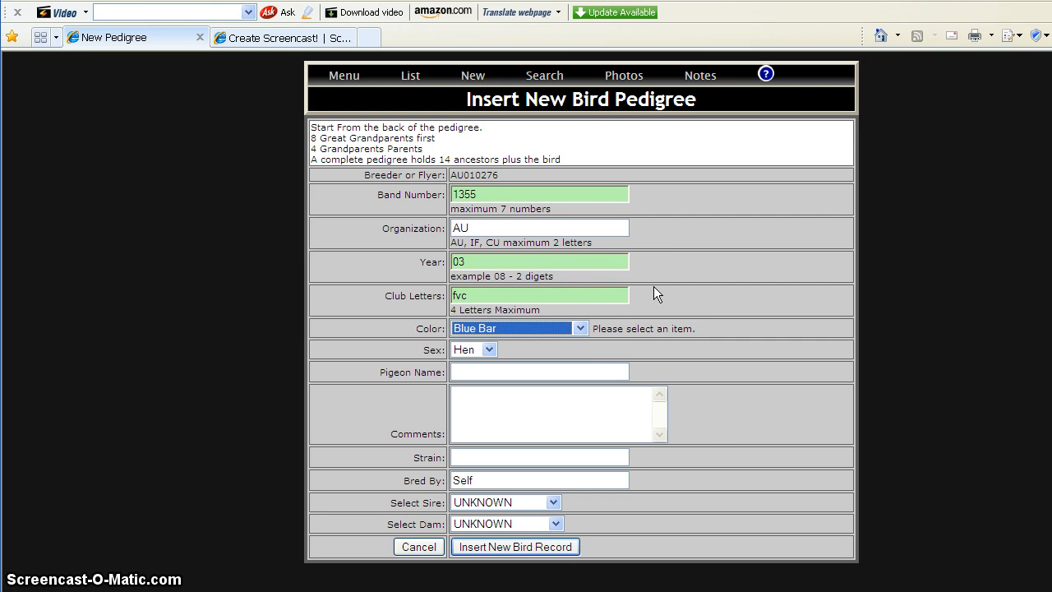
- Set the bird's color to Blue Check
click(579, 328)
key(Up)
key(Up)
key(Up)
key(Up)
key(Up)
key(Up)
key(Up)
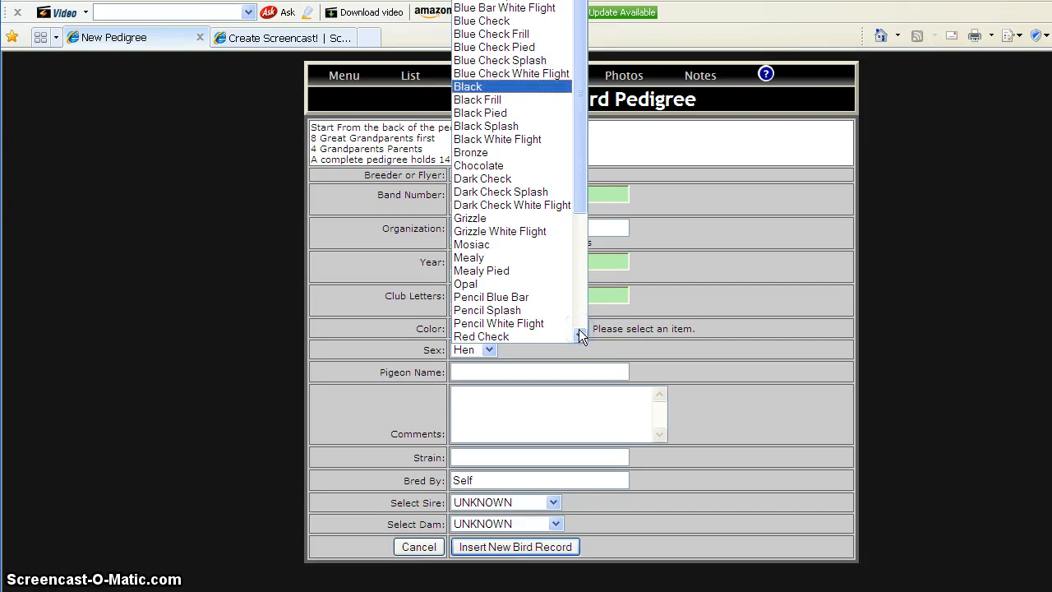
key(Return)
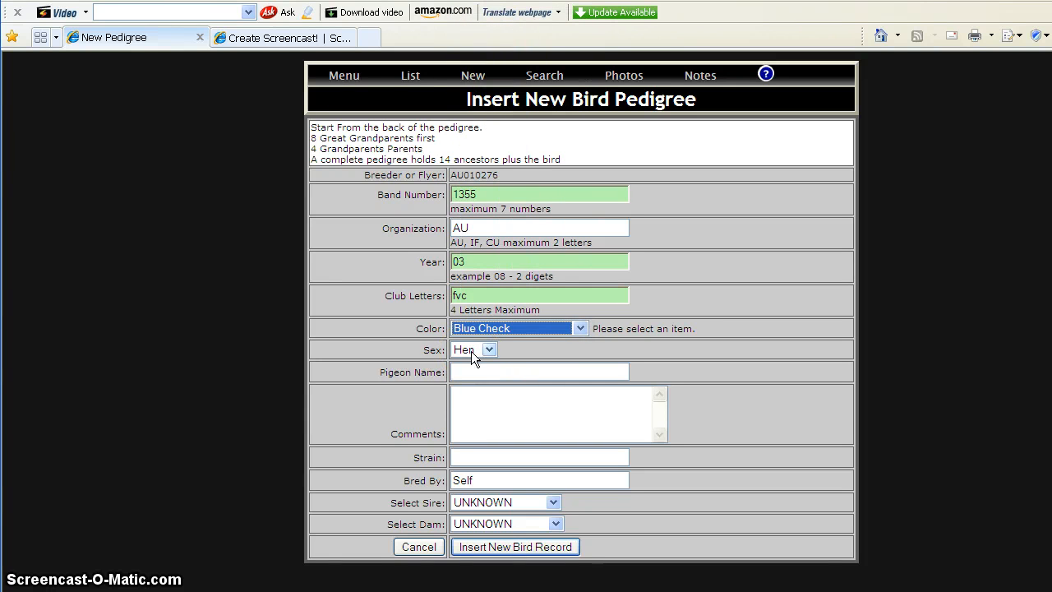
- Enter the comment "Printed 4 times as a Youngbird" for the bird
click(465, 400)
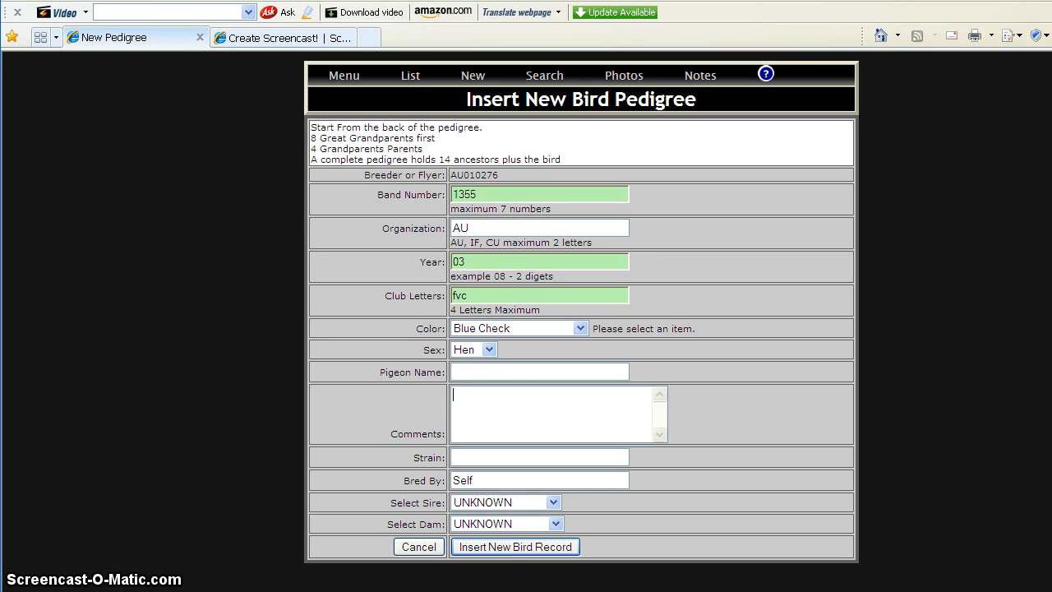
text(Printed 4 times a s)
key(BackSpace)
key(BackSpace)
key(BackSpace)
text(as )
text(a Youn)
text(gbird)
- Set the bird's strain to Lorenz - Bramson from the suggested strains starting with l
text(l)
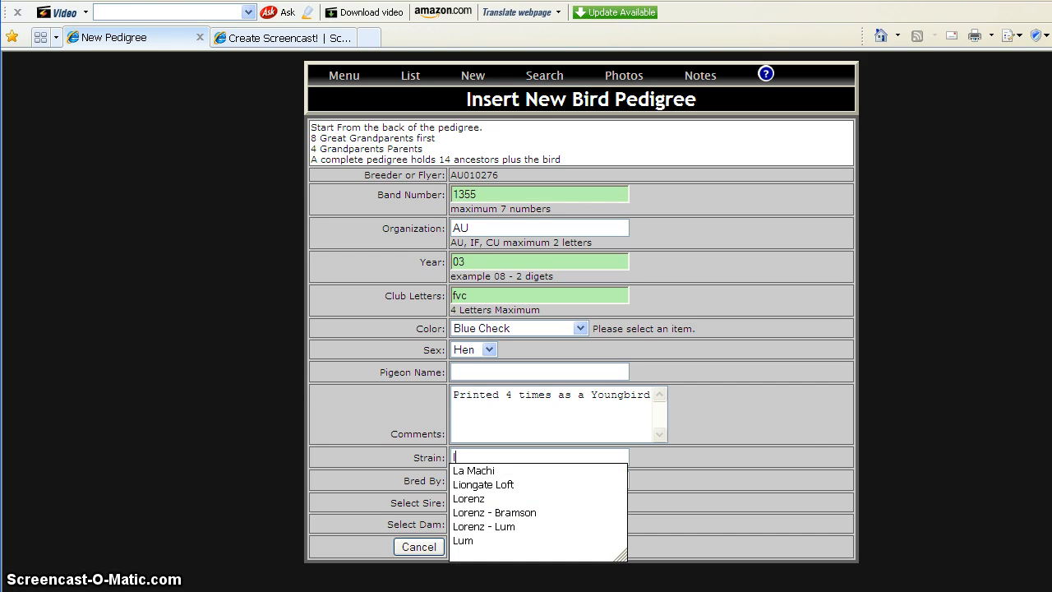
key(Down)
key(Down)
key(Down)
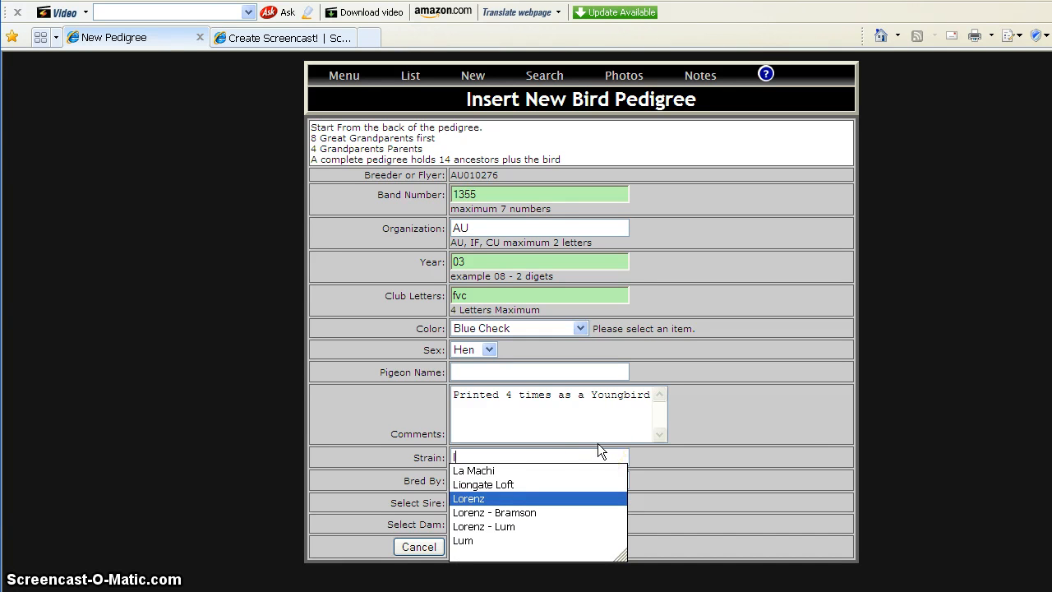
key(Down)
key(Return)
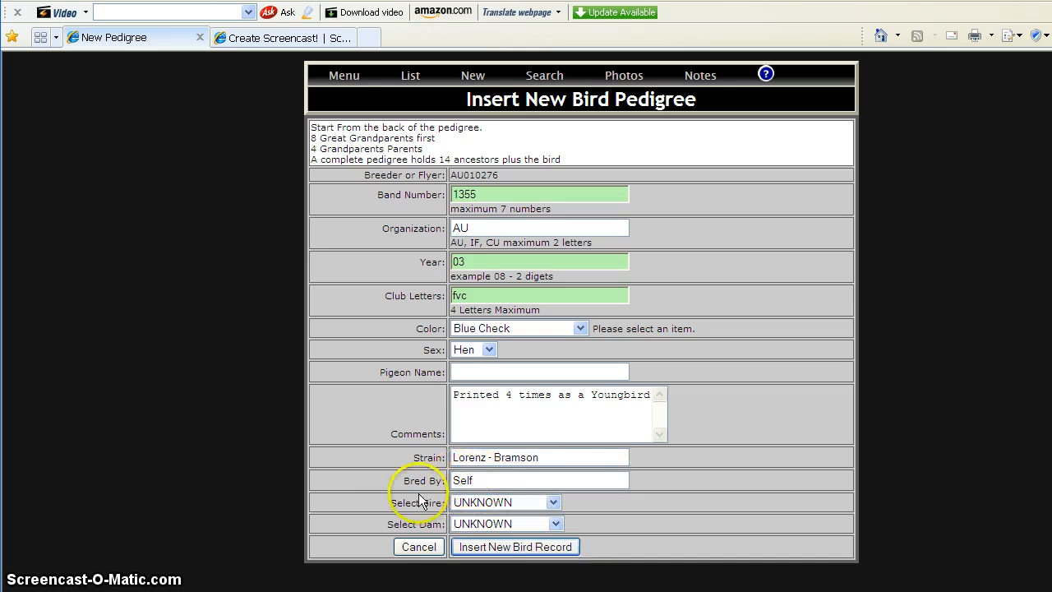
- Set the bird's sire to 3129-AU96-FHC and its dam to 1063-AU98-FVC, and insert the record
click(516, 501)
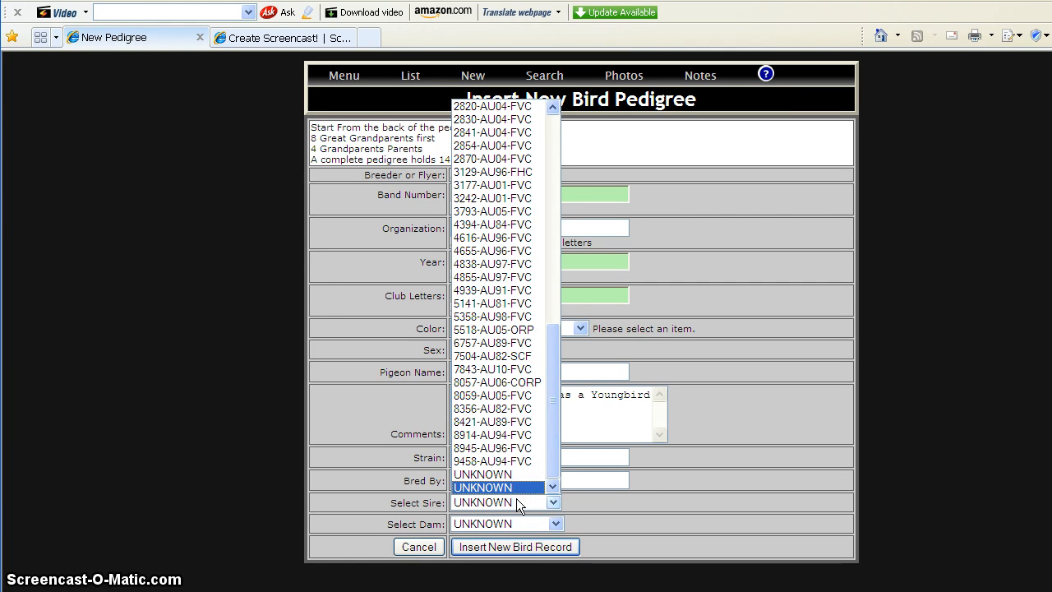
key(3)
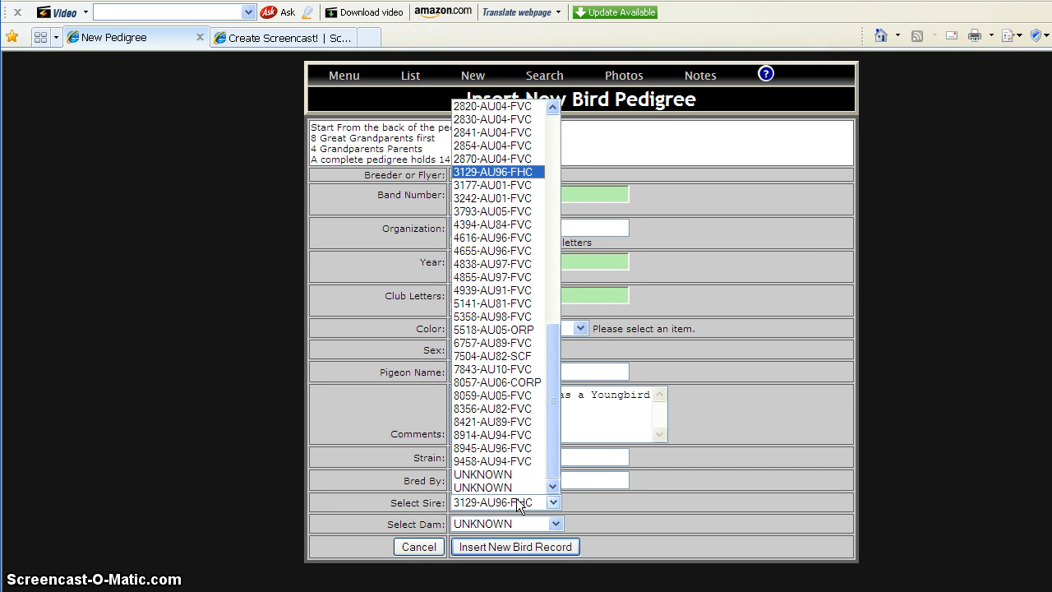
key(Tab)
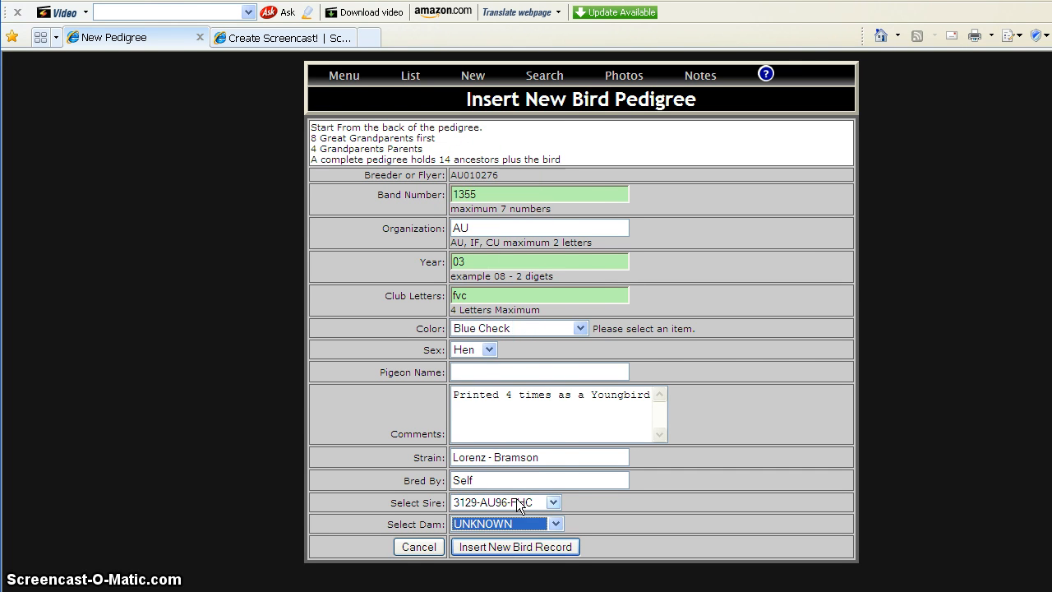
key(1)
key(Tab)
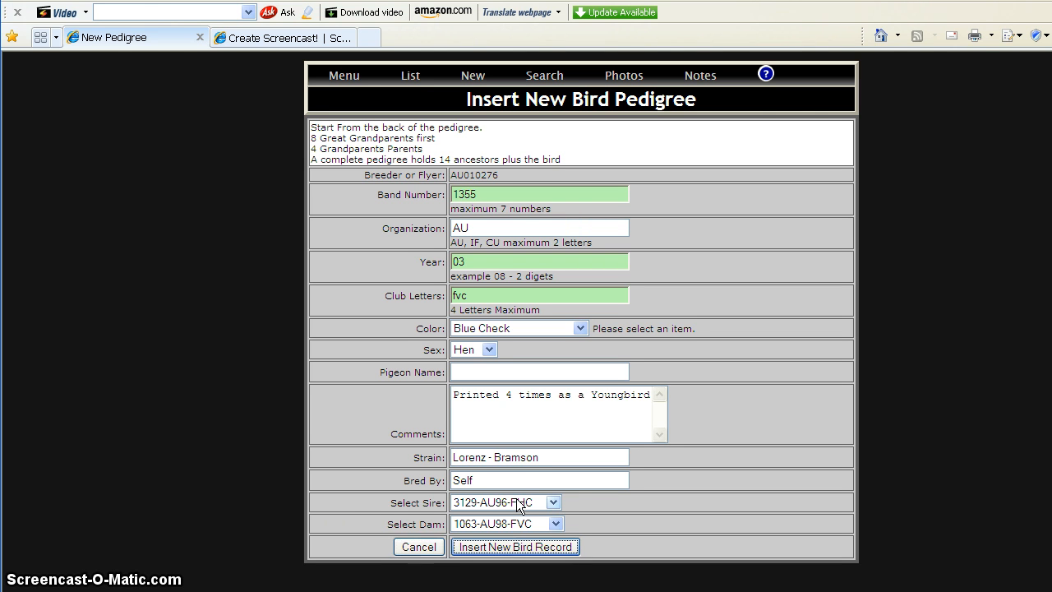
key(Return)
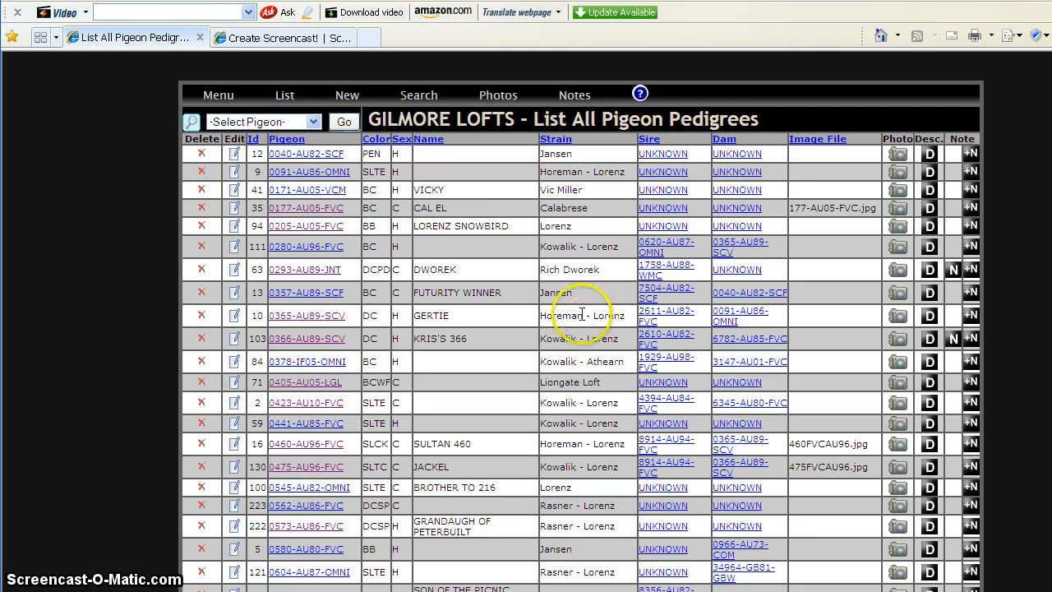
- Find pigeon 1355-AU03-FVC in the pedigree list and open its pedigree
click(260, 123)
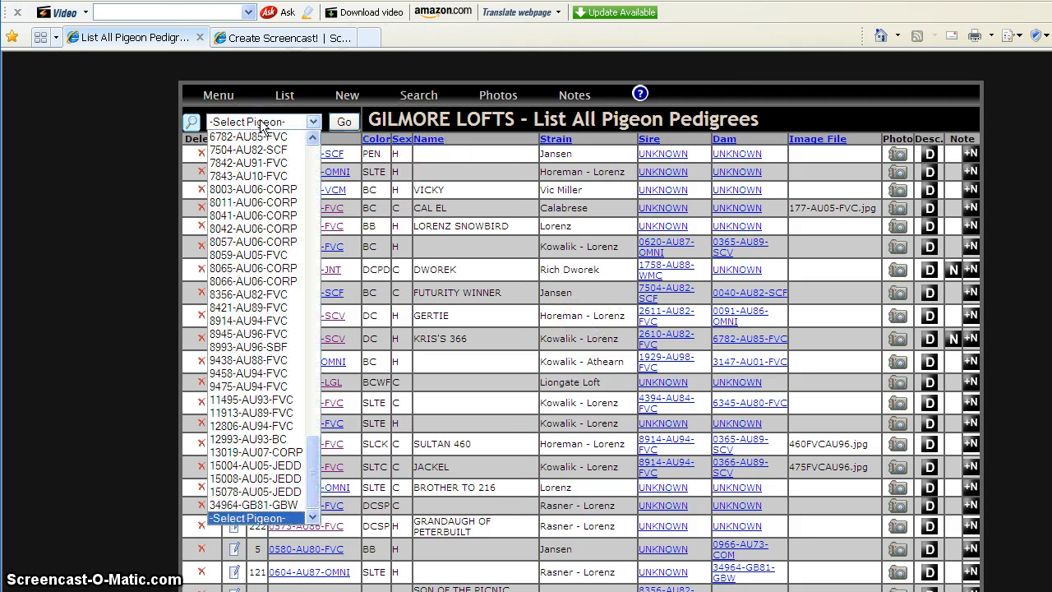
text(1355-AU03-FVC)
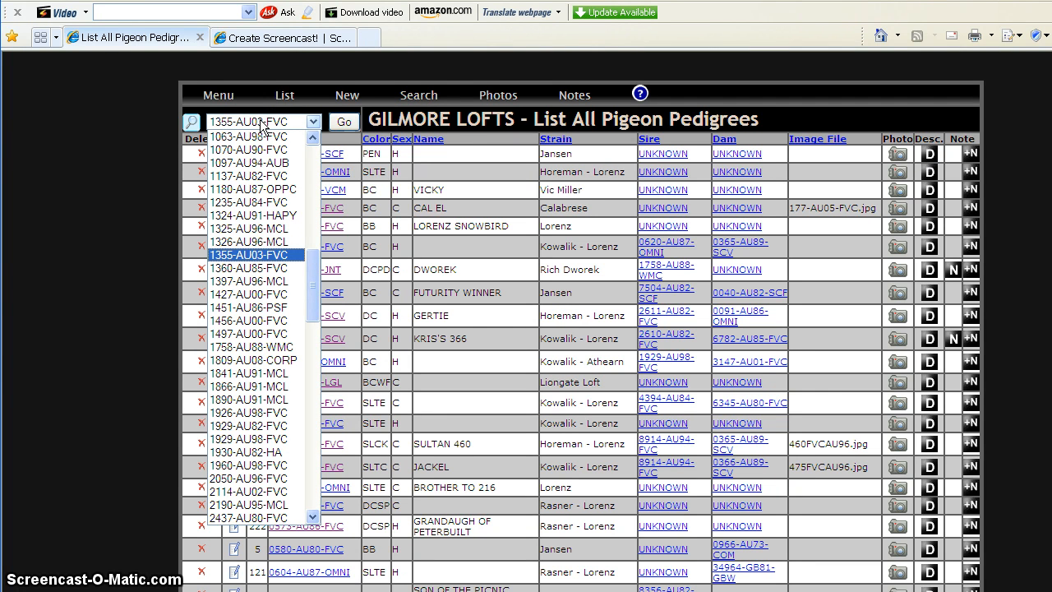
key(Tab)
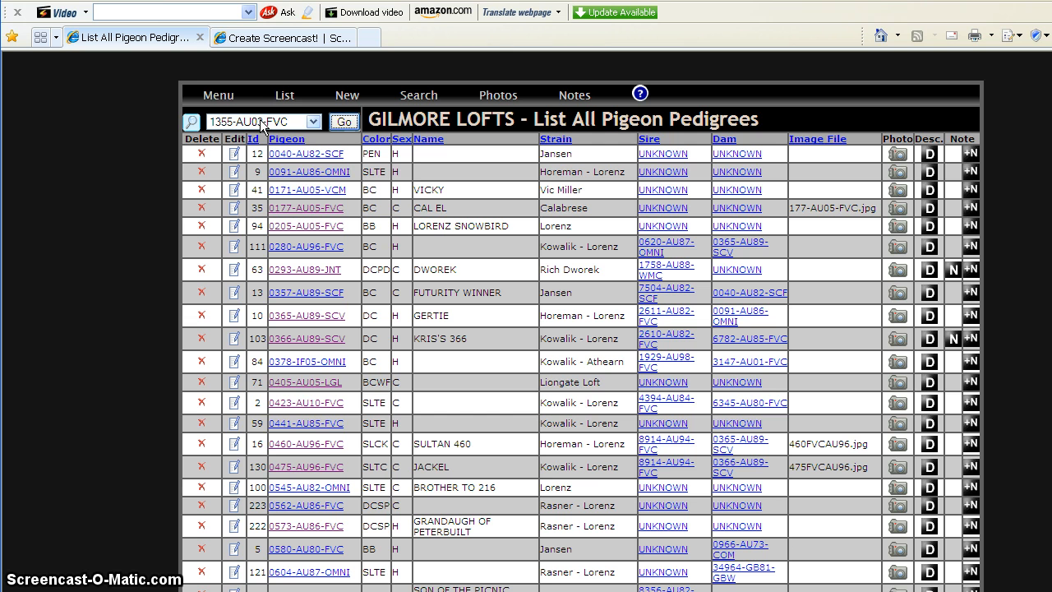
key(Return)
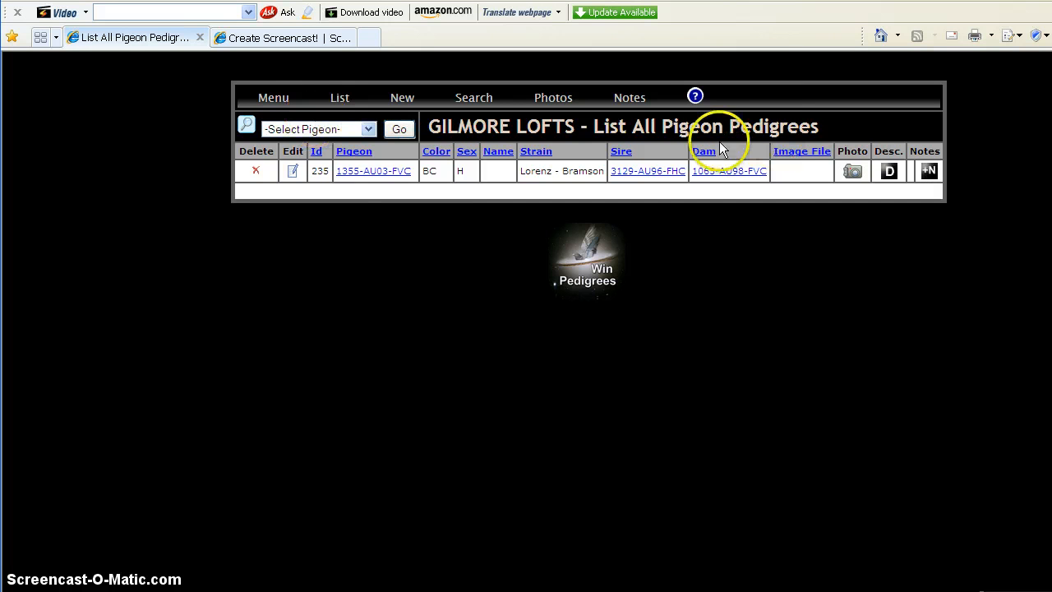
click(361, 172)
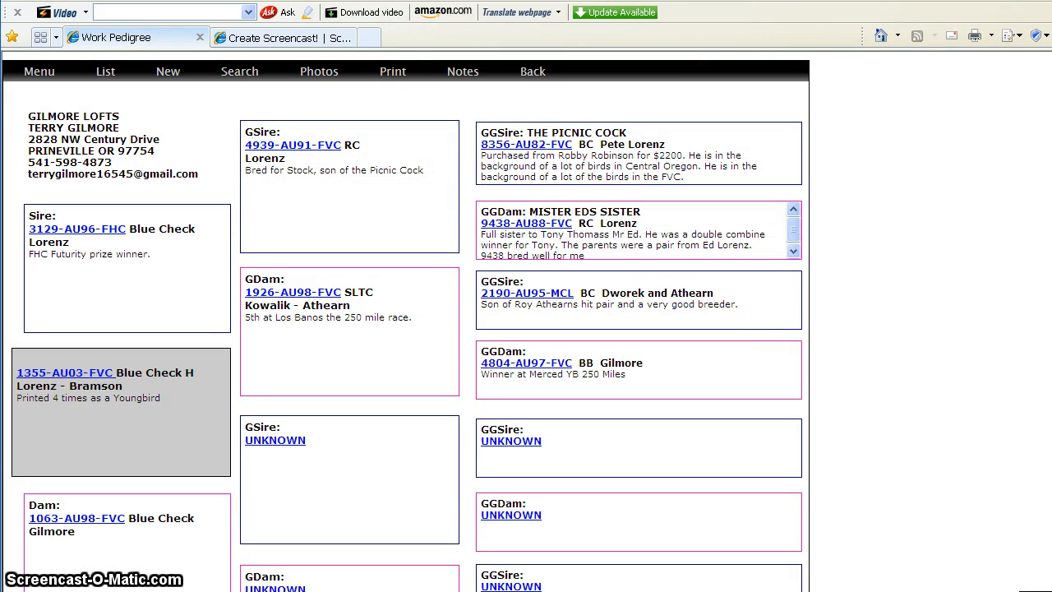
- Look over the pedigree of 1355-AU03-FVC and its Portrait H Photo print layout, and return to the working pedigree
scroll(403, 329, down, 2)
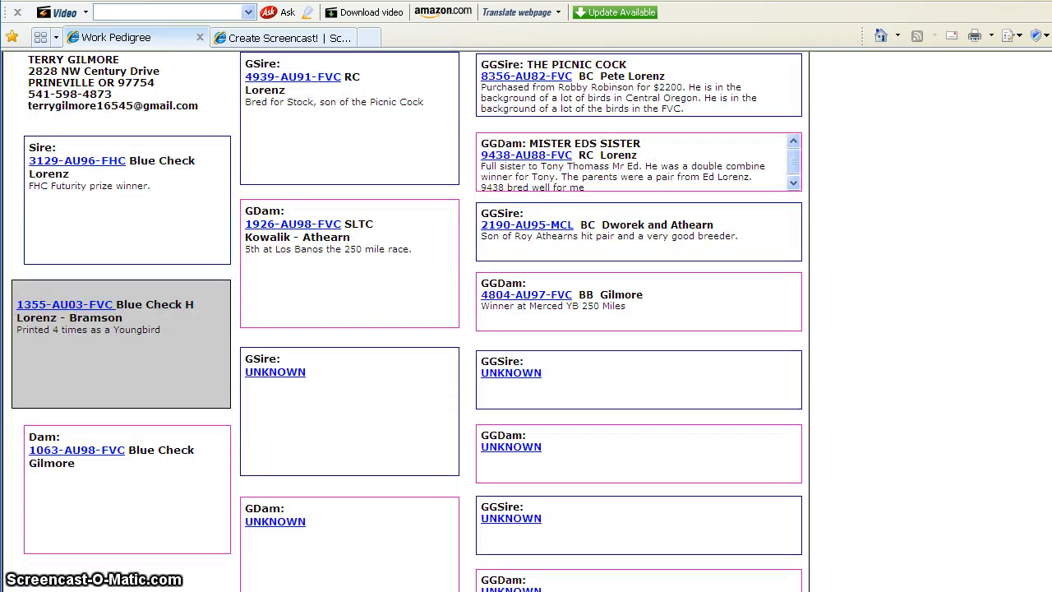
scroll(403, 329, up, 2)
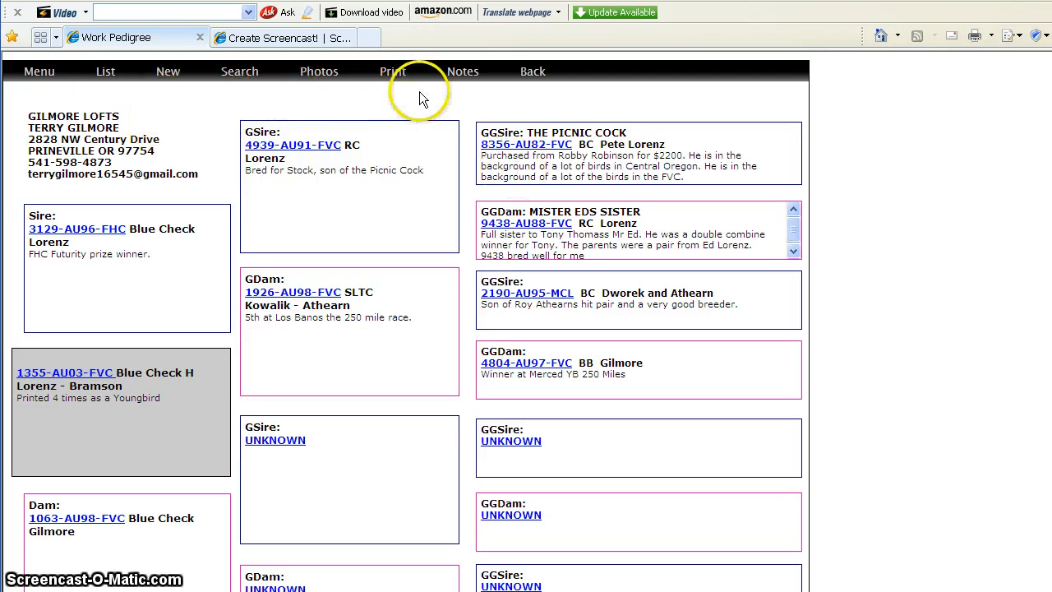
mouse_move(392, 78)
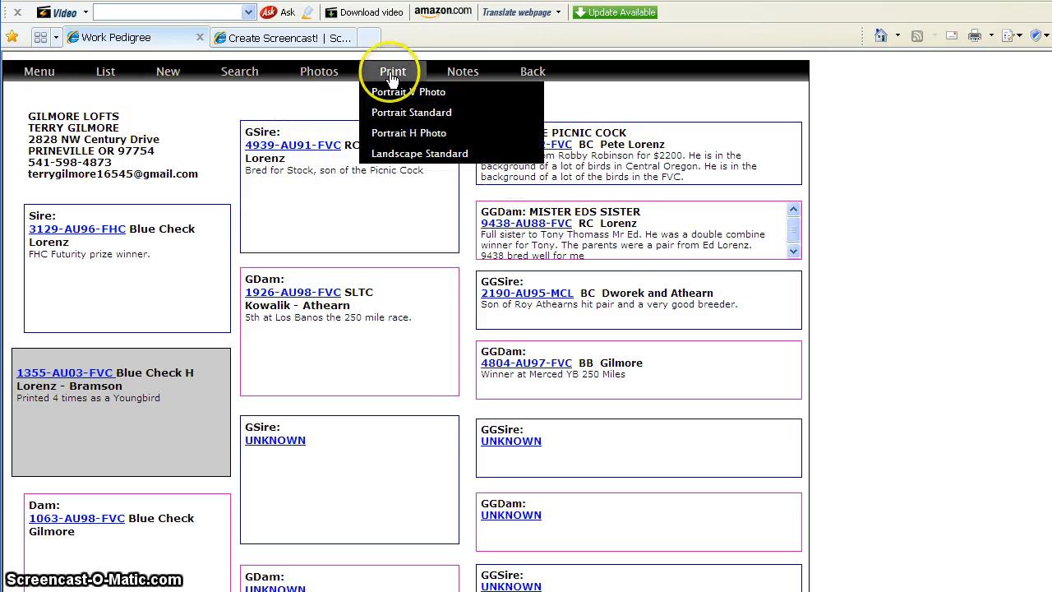
click(398, 133)
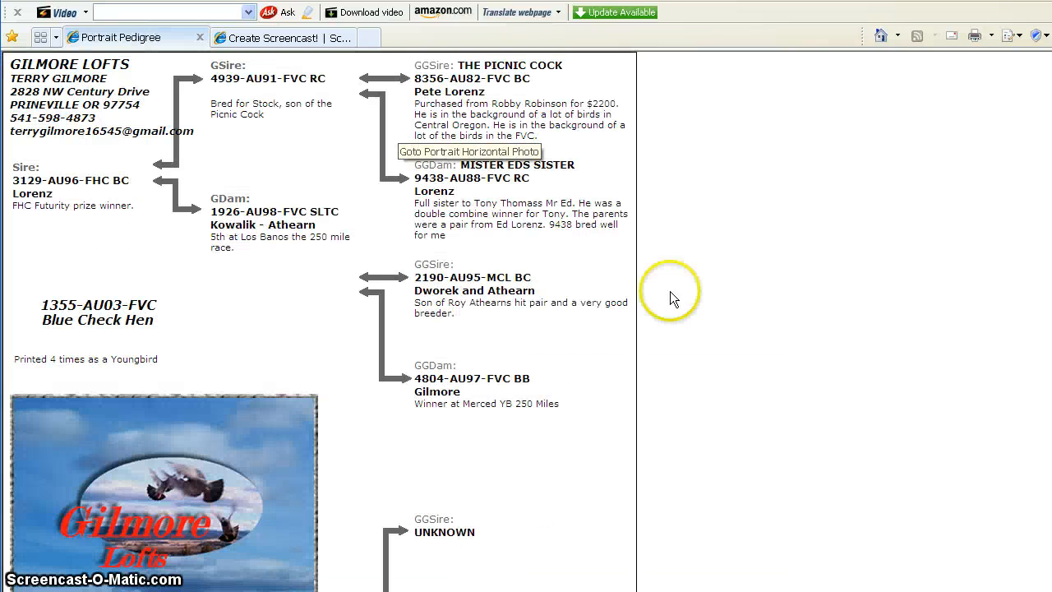
scroll(321, 321, down, 5)
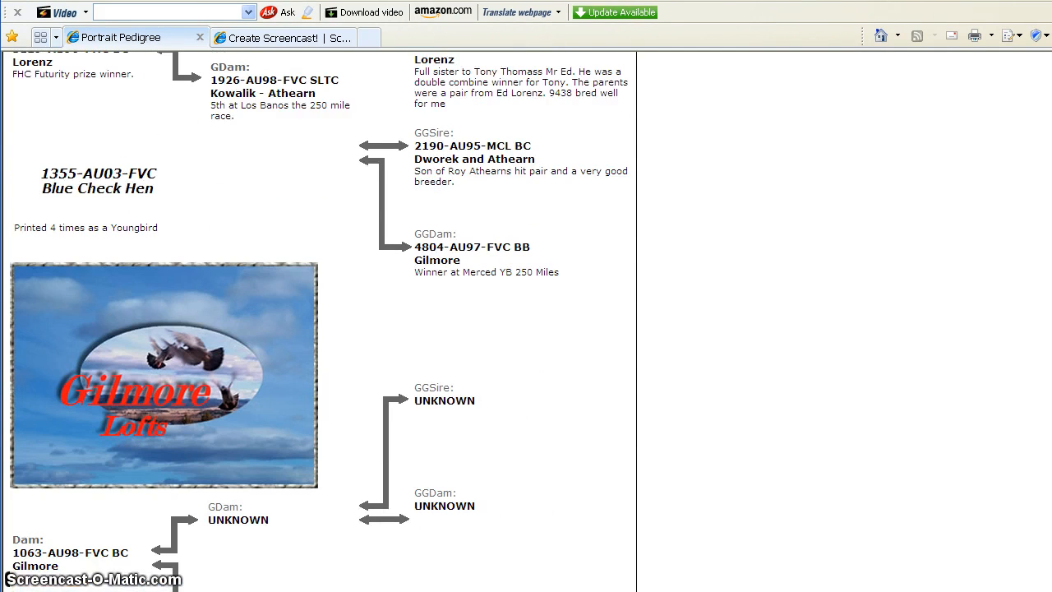
scroll(321, 320, up, 5)
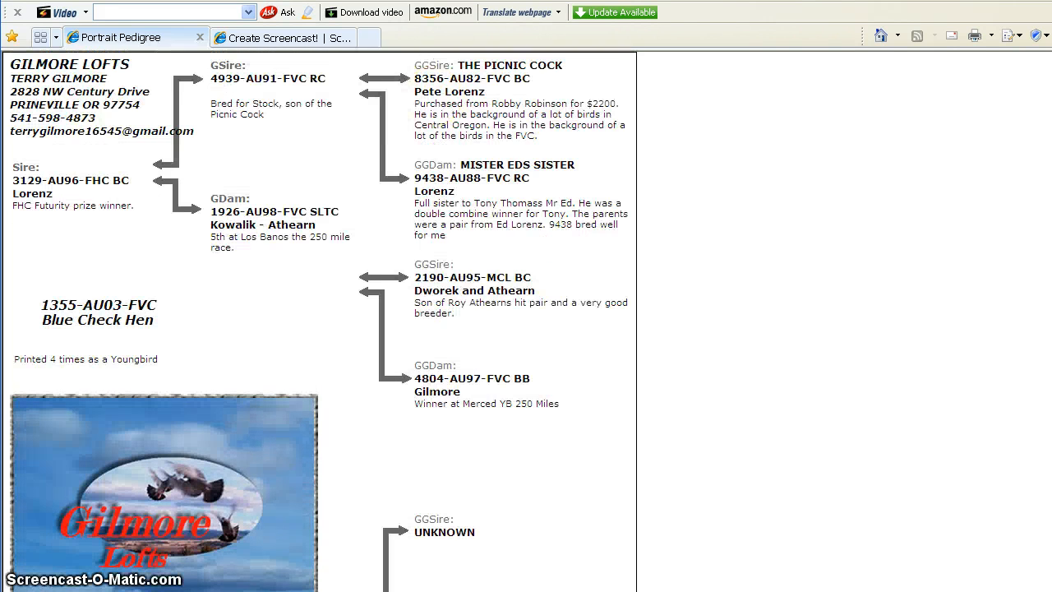
key(alt+Left)
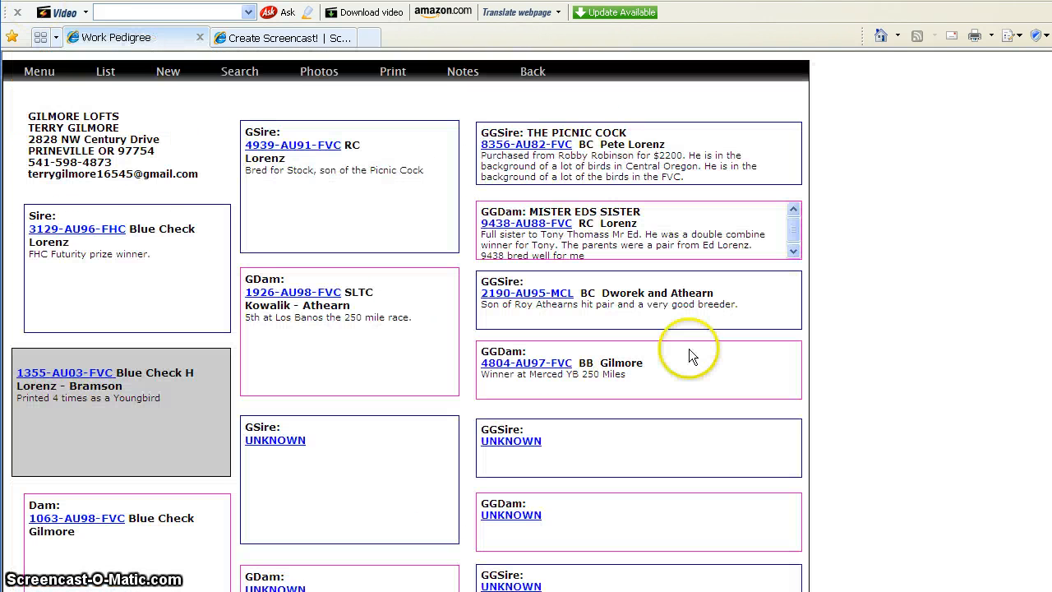
- Return to the Win Pedigrees main menu and log out of the account
click(37, 76)
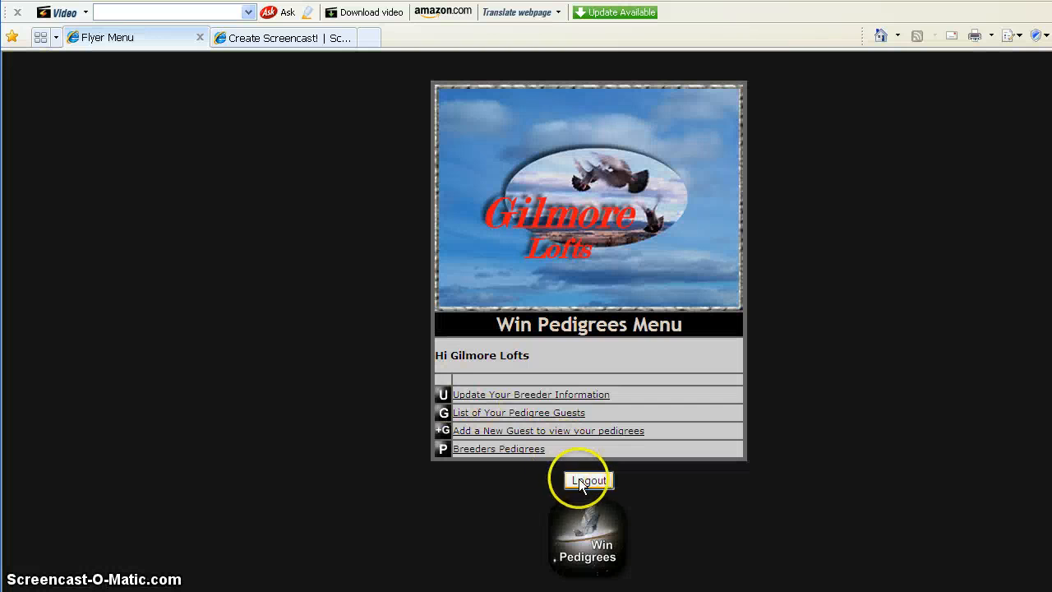
click(589, 480)
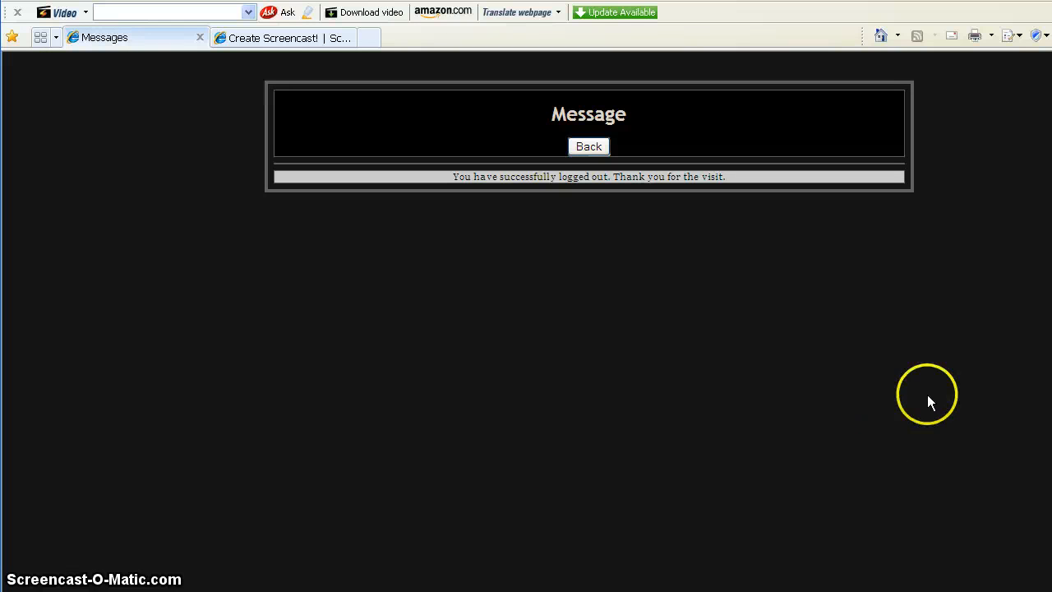